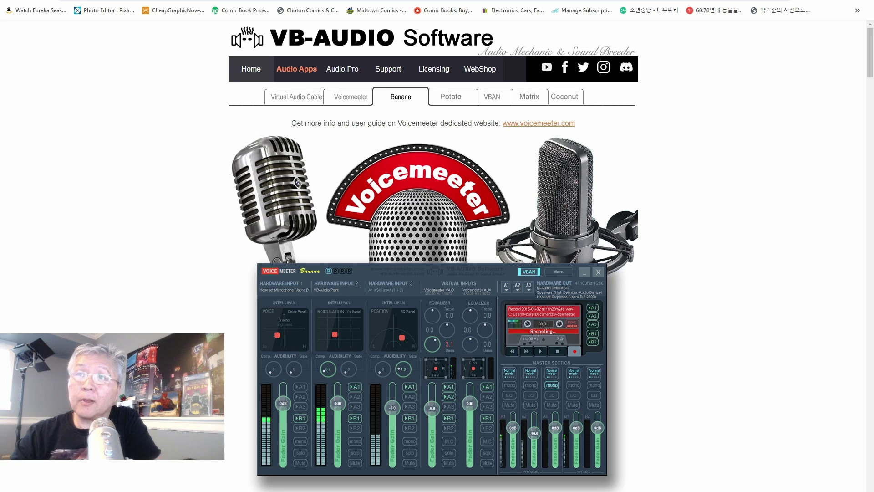
# Switch Chrome to the StreamYard tab listing upcoming streams and recordings
pyautogui.hotkey('ctrl', 'Tab')
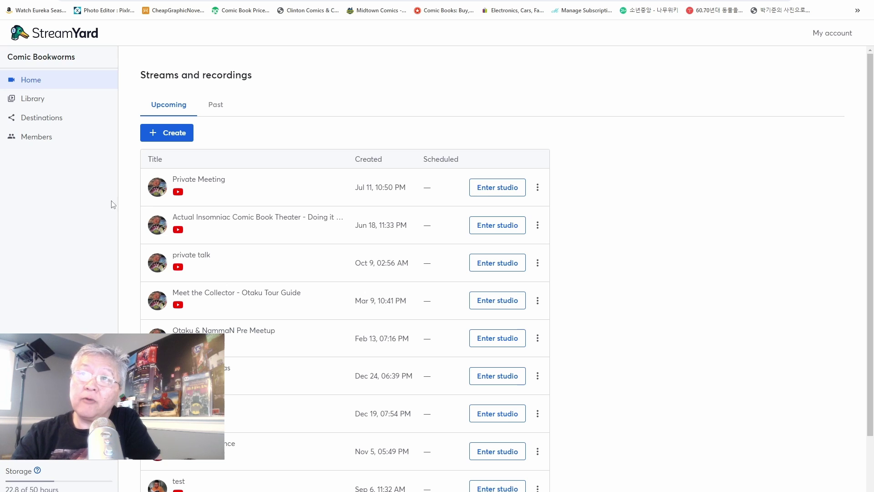
# Return to the Voicemeeter Banana page and scroll to the VoicemeeterSetup_v2111.zip download and license section
pyautogui.click(121, 1)
pyautogui.scroll(-6, 434, 255)
pyautogui.scroll(-2, 224, 334)
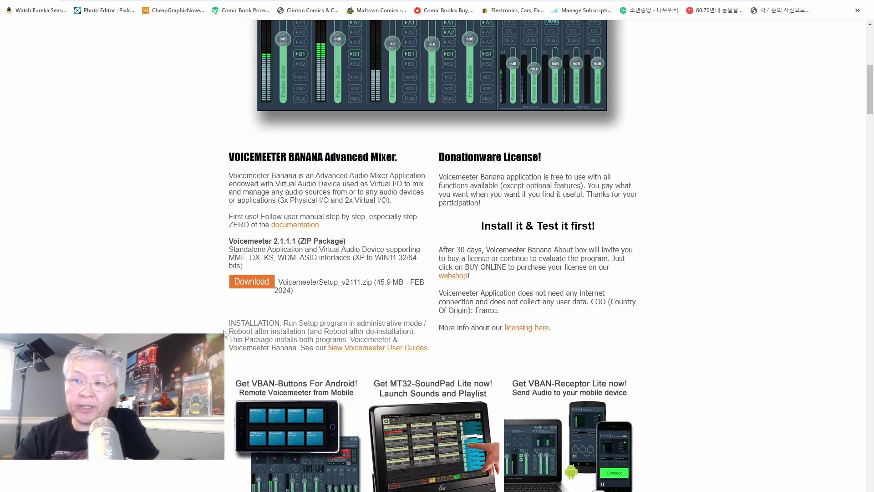
# Scroll further down the Voicemeeter Banana page to the Spotlight videos
pyautogui.scroll(-2, 224, 333)
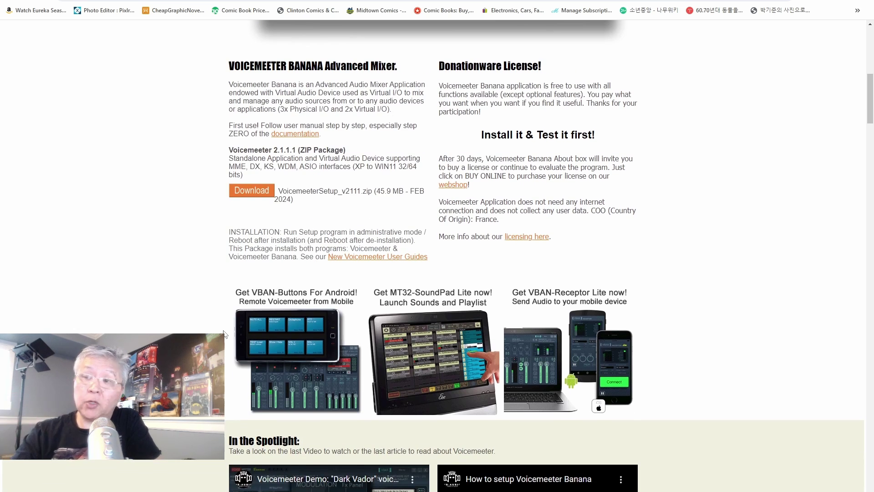
pyautogui.scroll(-2, 224, 333)
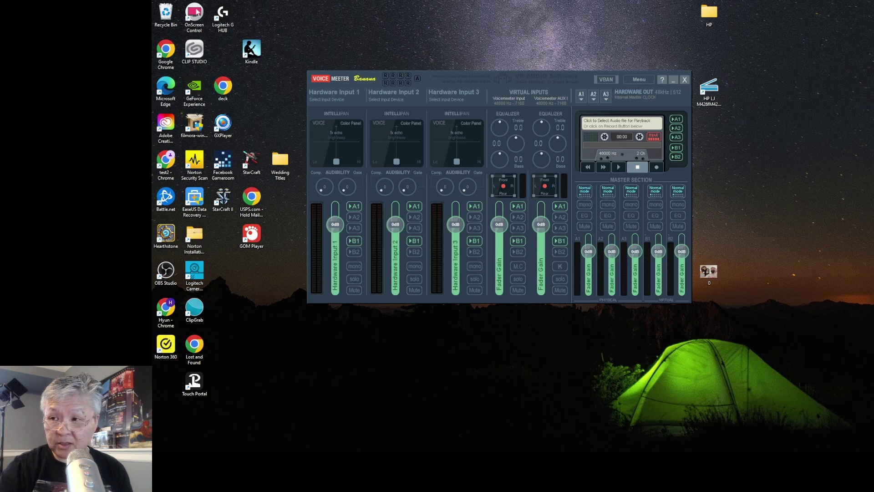
# Open Windows Sound settings from the taskbar volume icon's right-click menu
pyautogui.moveTo(706, 451)
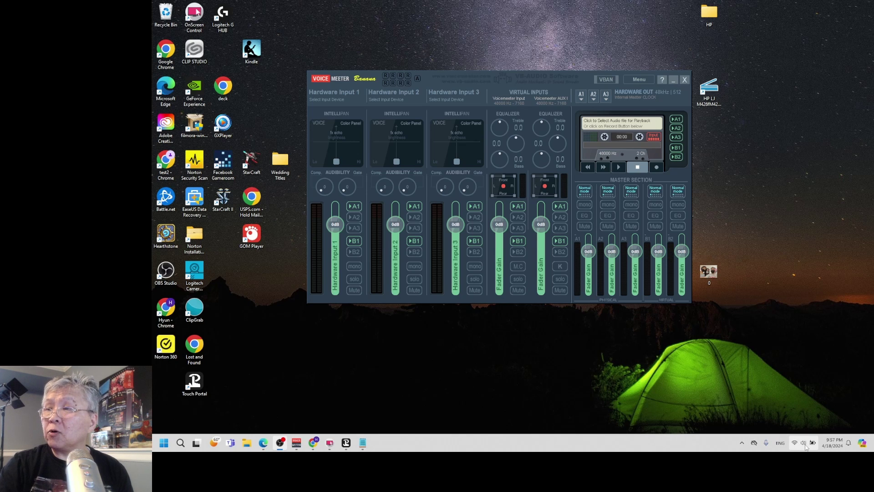
pyautogui.moveTo(806, 446)
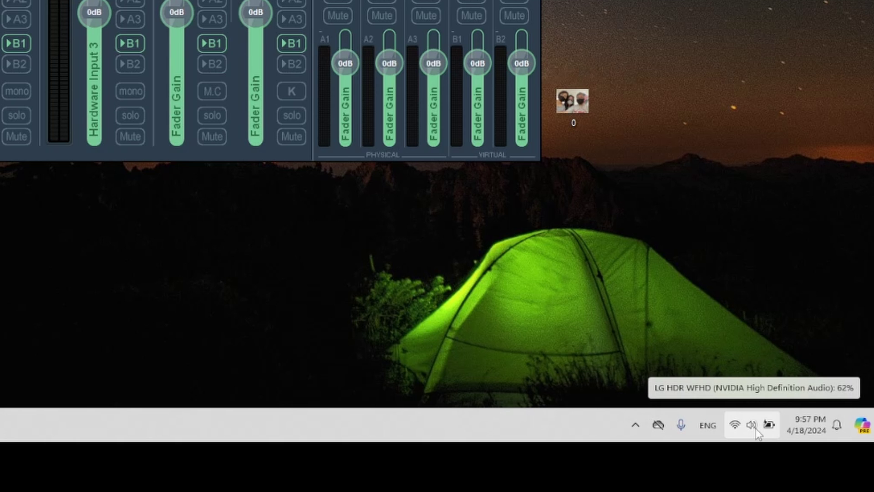
pyautogui.rightClick(756, 430)
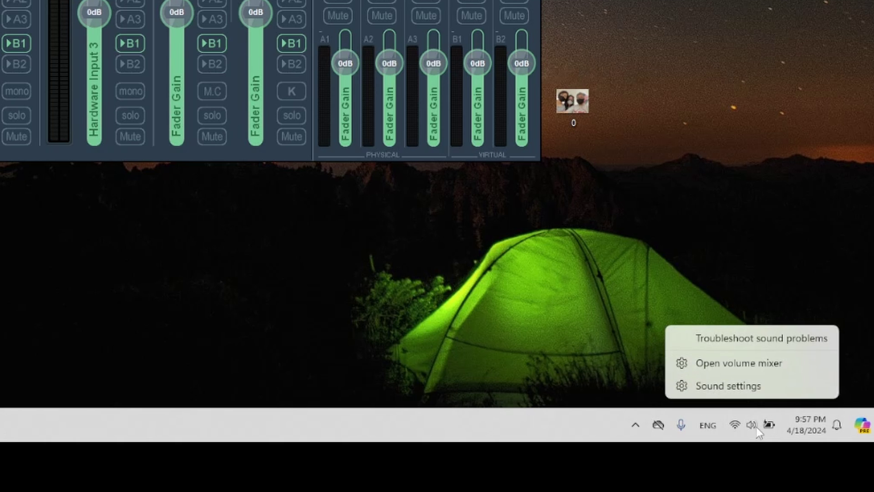
pyautogui.click(752, 392)
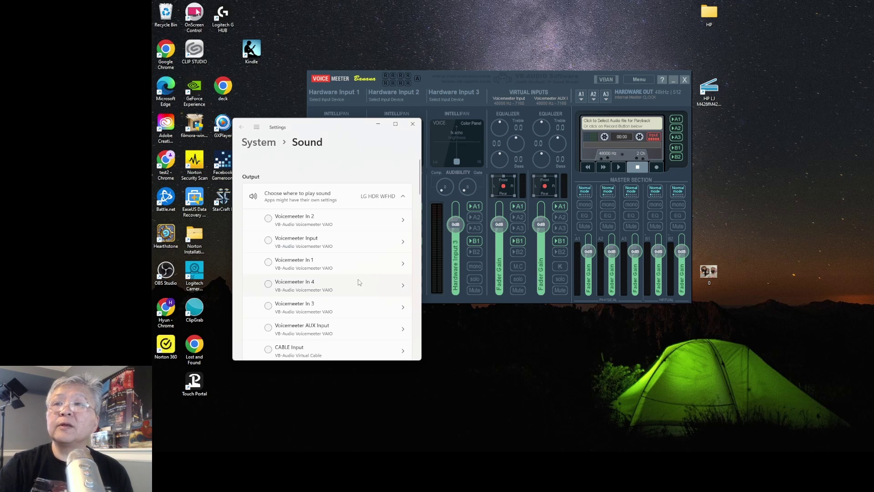
# Scroll through the Output and Input device lists down to More sound settings
pyautogui.scroll(-3, 317, 229)
pyautogui.scroll(-3, 309, 260)
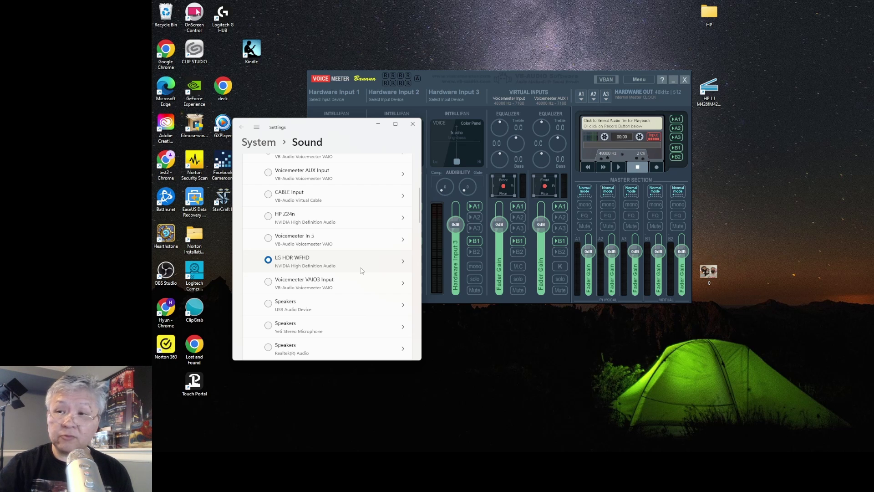
pyautogui.scroll(-5, 362, 270)
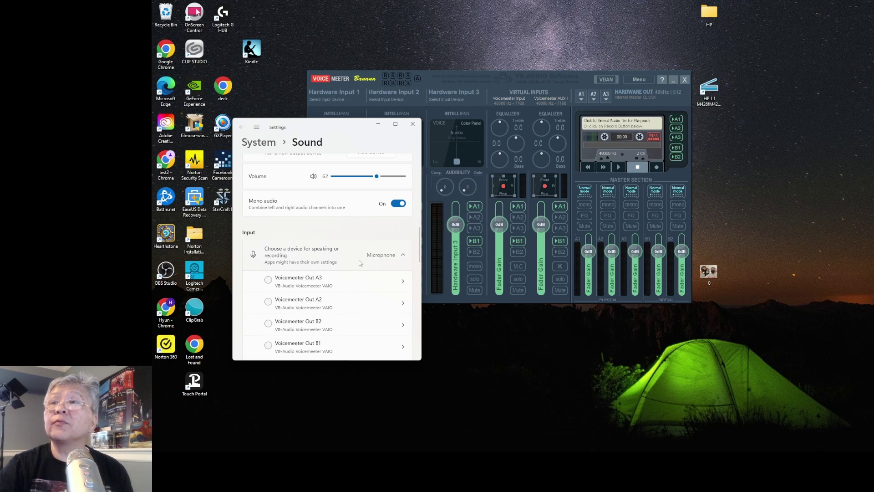
pyautogui.scroll(-2, 299, 283)
pyautogui.scroll(-3, 299, 282)
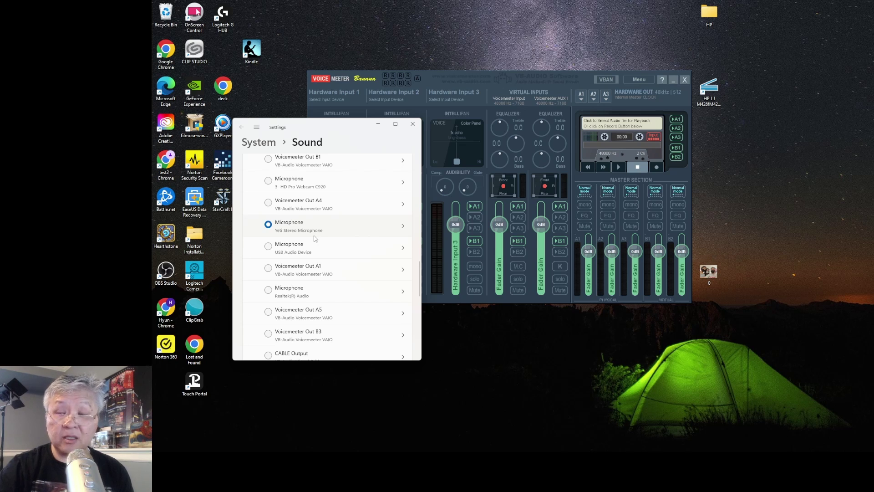
pyautogui.scroll(-3, 378, 239)
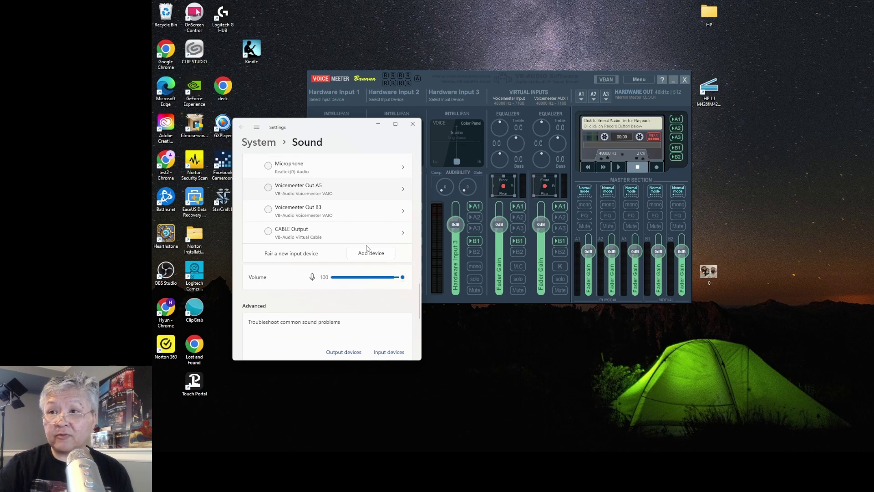
pyautogui.scroll(-1, 367, 248)
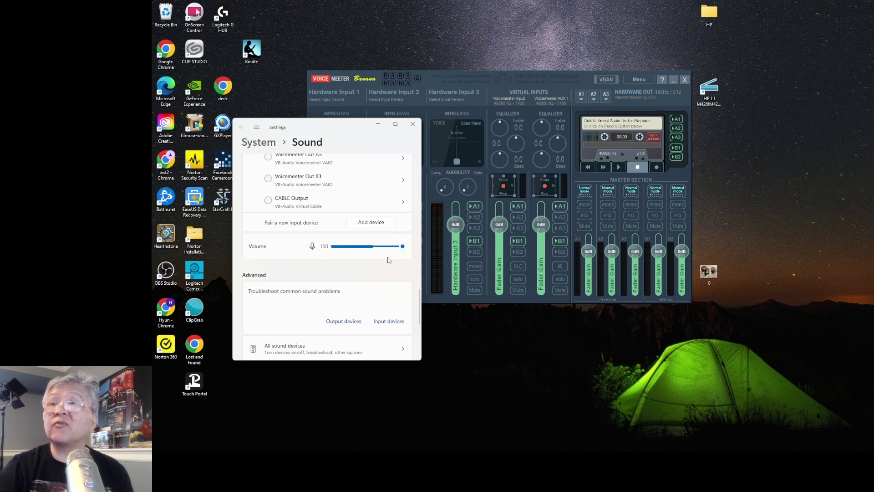
pyautogui.scroll(-4, 385, 260)
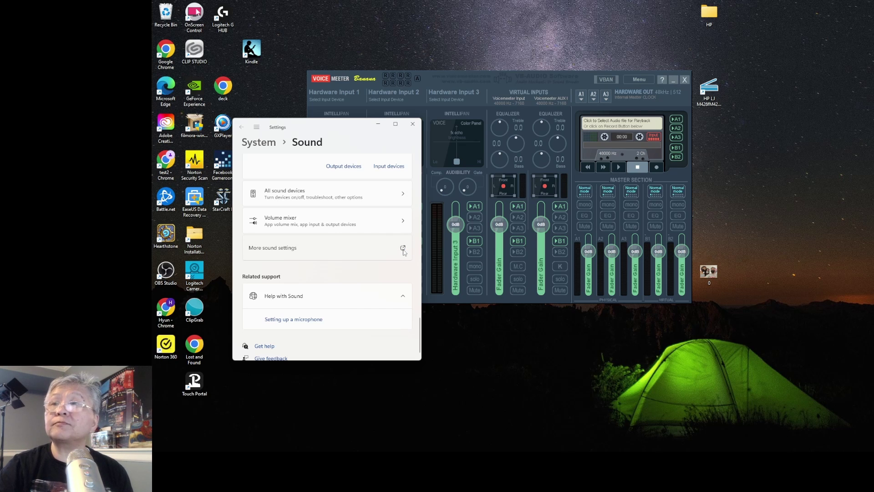
# Open the classic Sound dialog and review the Playback devices, with LG HDR WFHD as default
pyautogui.click(403, 249)
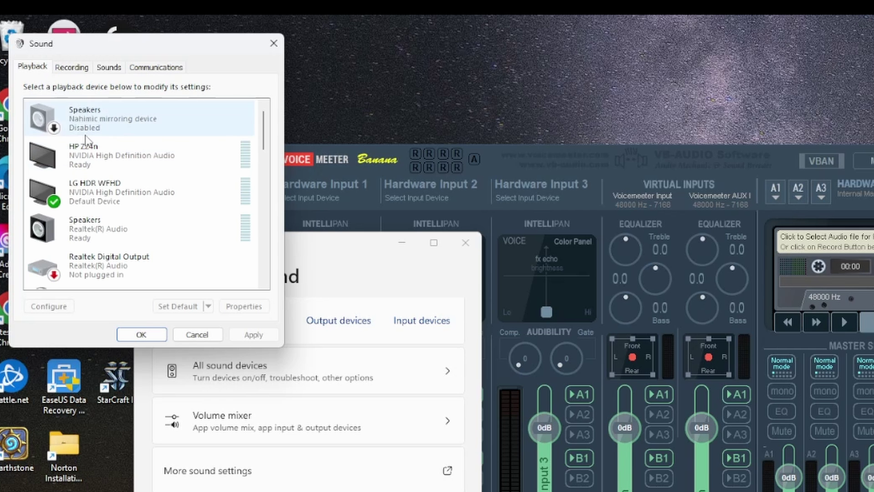
pyautogui.scroll(-1, 109, 166)
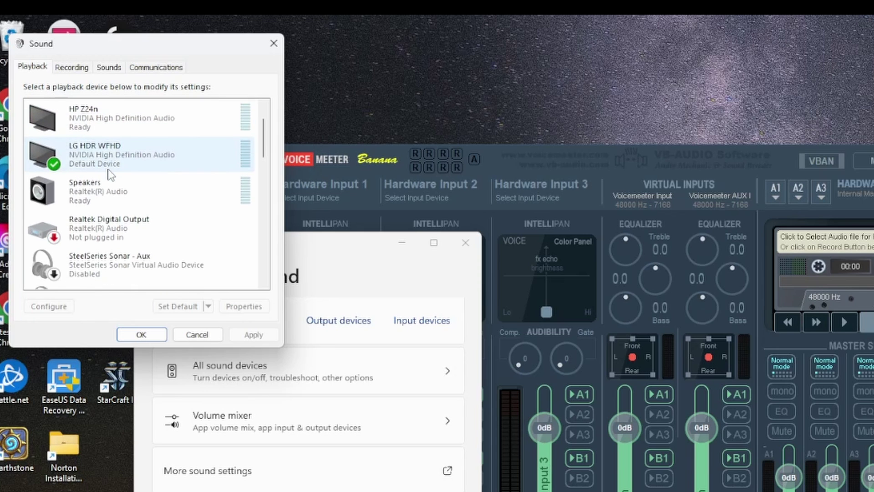
pyautogui.scroll(1, 110, 173)
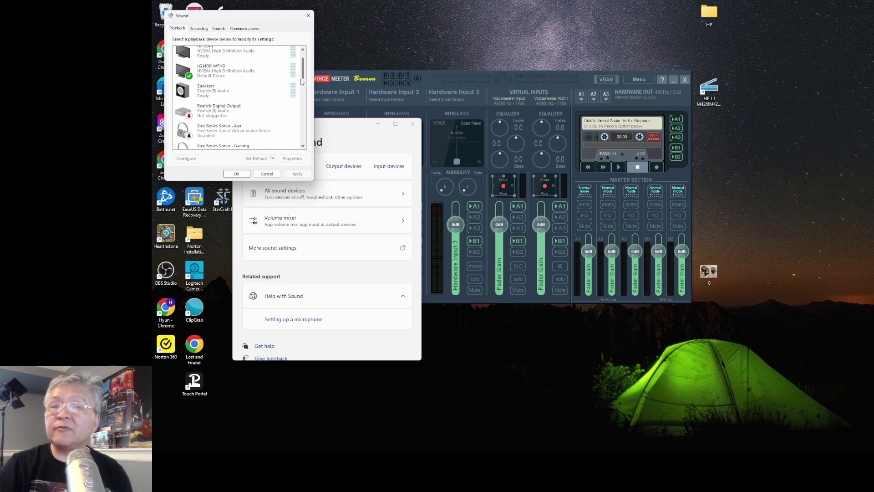
pyautogui.scroll(-1, 256, 166)
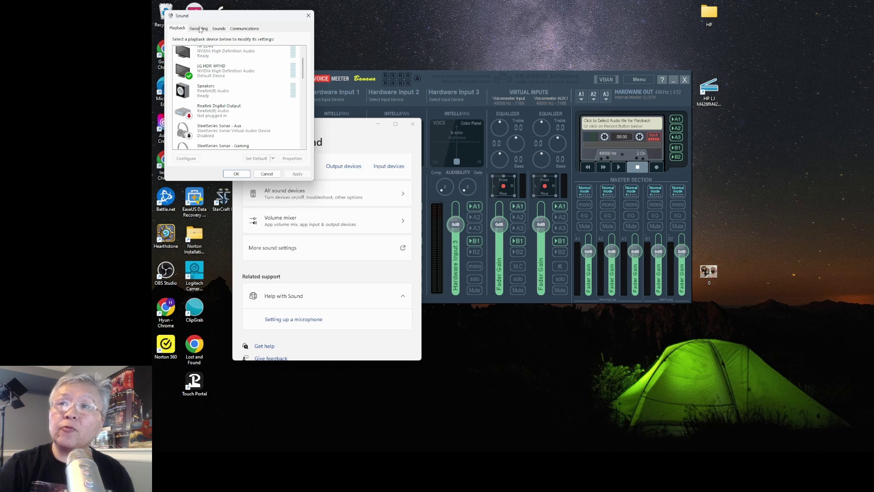
# Review the Recording devices: Stereo Mix, the USB Audio Device microphone, and the default Yeti Stereo Microphone
pyautogui.click(199, 28)
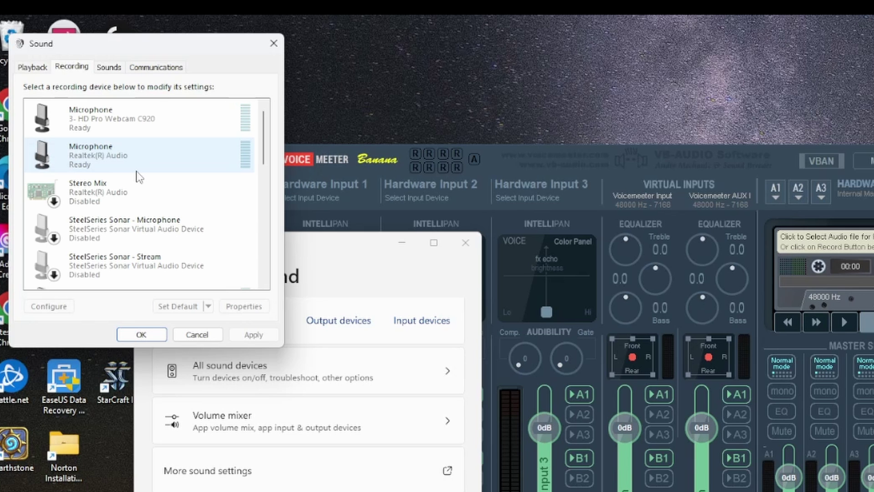
pyautogui.click(139, 178)
pyautogui.scroll(-2, 138, 178)
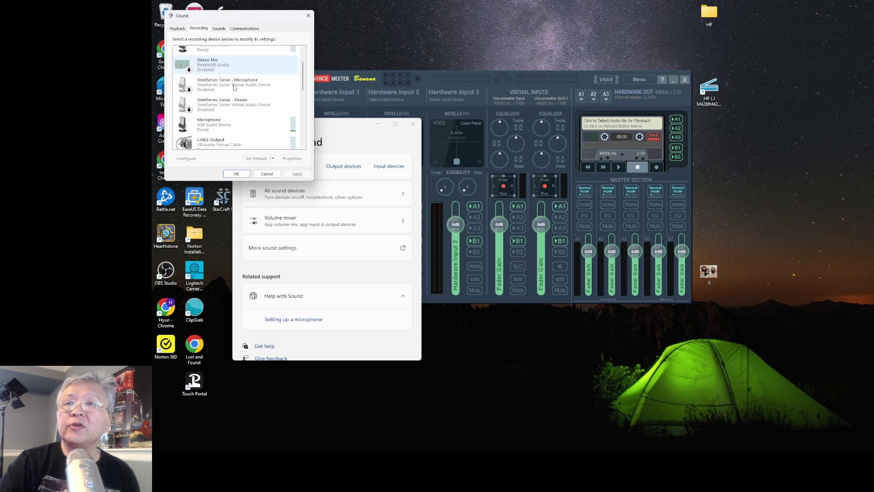
pyautogui.scroll(-2, 234, 87)
pyautogui.click(230, 89)
pyautogui.scroll(-1, 269, 85)
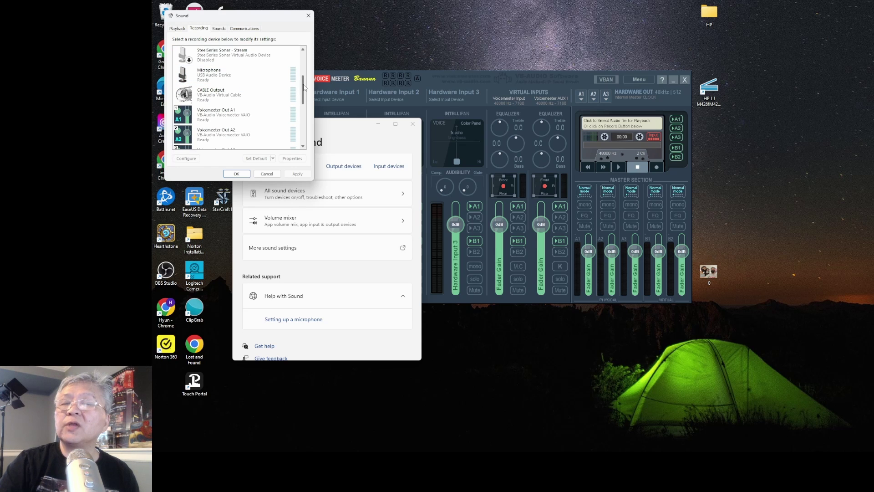
pyautogui.click(228, 78)
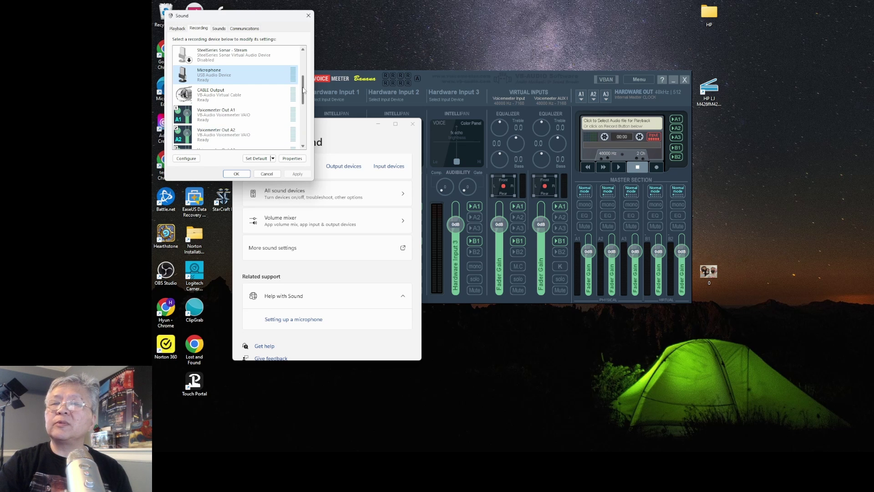
pyautogui.moveTo(303, 89); pyautogui.dragTo(303, 132)
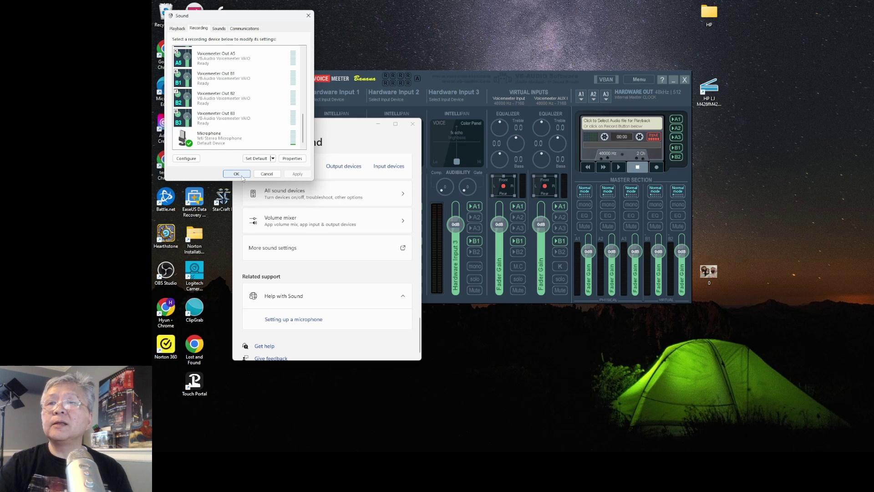
# Confirm the Sound dialog with OK and close the Settings window
pyautogui.click(237, 173)
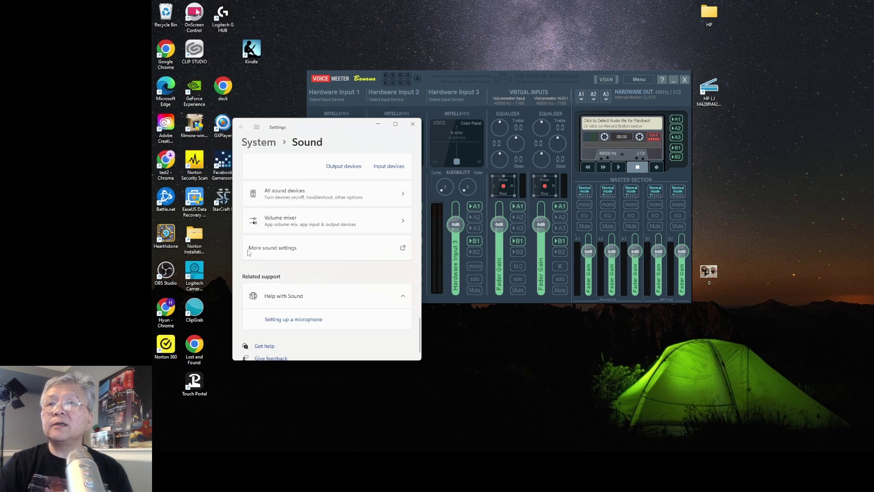
pyautogui.click(414, 129)
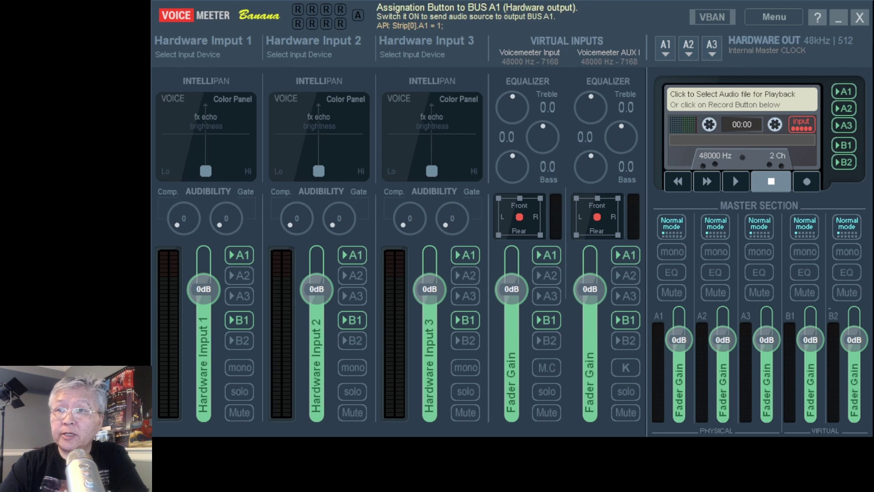
# Send Hardware Inputs 1 and 3 to B2, dropping A1 and B1 from input 2 and B1 from input 3
pyautogui.click(240, 341)
pyautogui.click(354, 256)
pyautogui.click(351, 320)
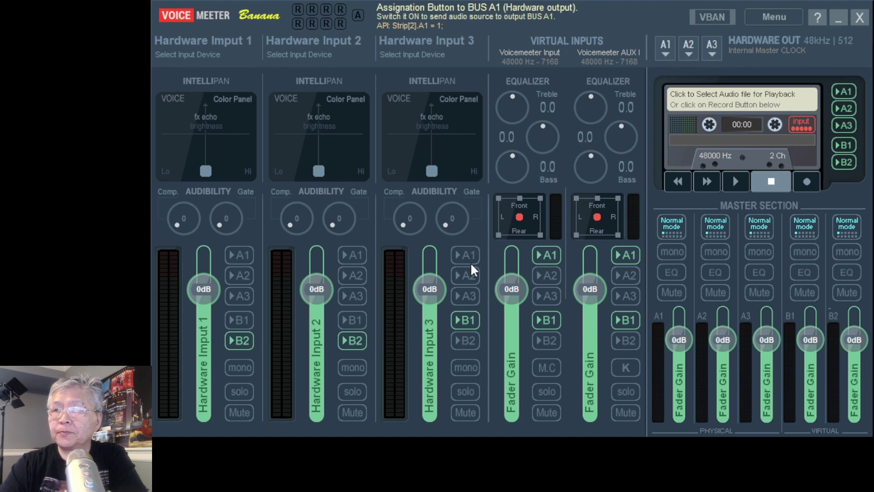
pyautogui.click(465, 320)
pyautogui.click(467, 341)
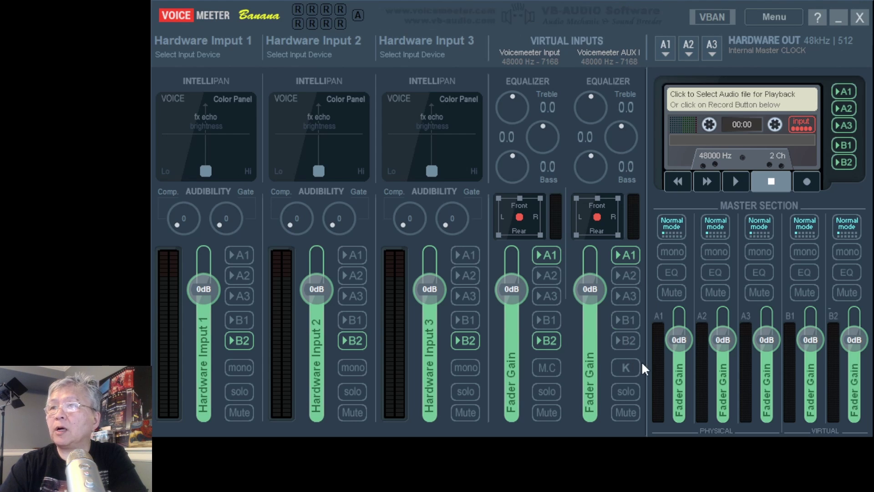
# Turn off the cassette recorder's A2, A3 and B1 sends, leaving only A1
pyautogui.click(847, 110)
pyautogui.click(848, 129)
pyautogui.click(848, 146)
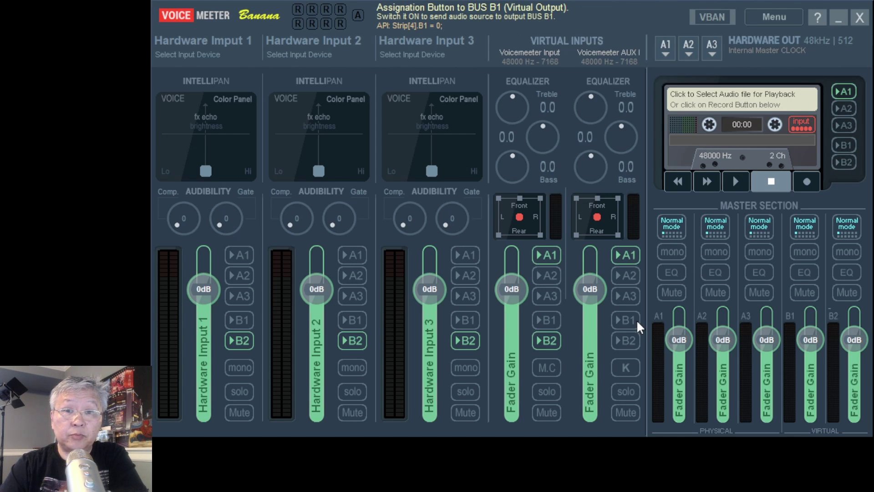
# Choose LG HDR WFHD (NVIDIA High Definition Audio) as the A1 output device and recheck the list
pyautogui.click(675, 51)
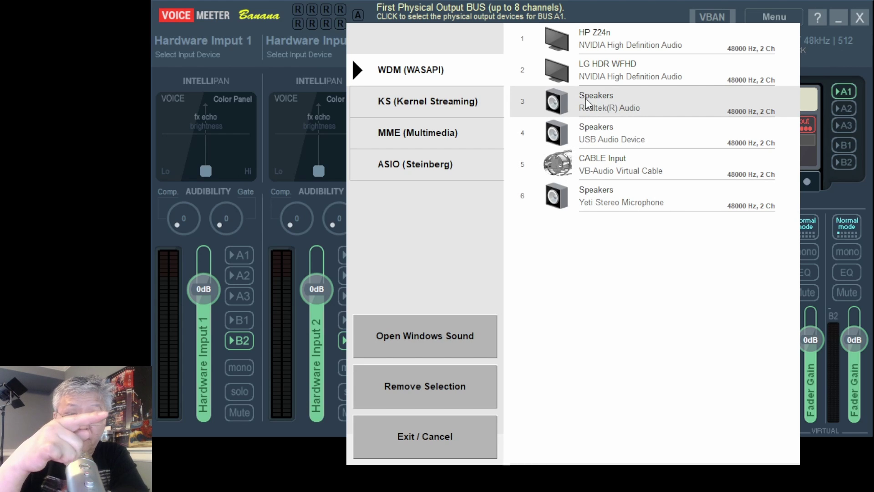
pyautogui.click(593, 69)
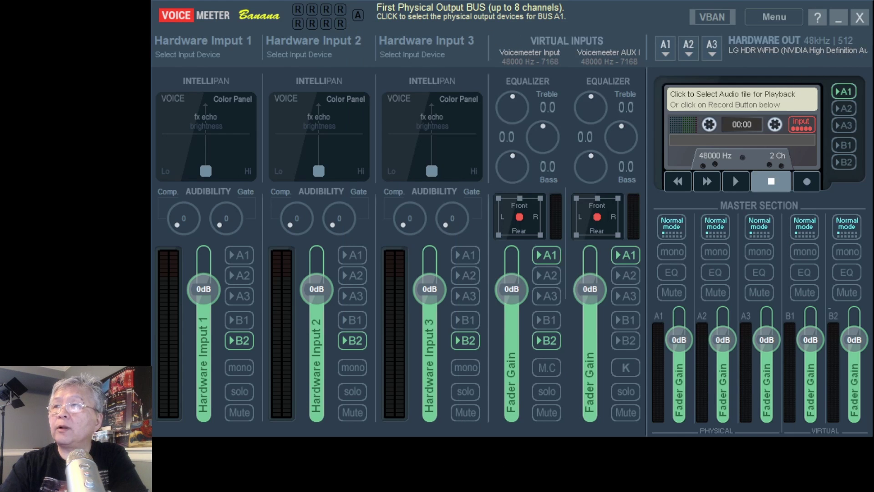
pyautogui.click(663, 51)
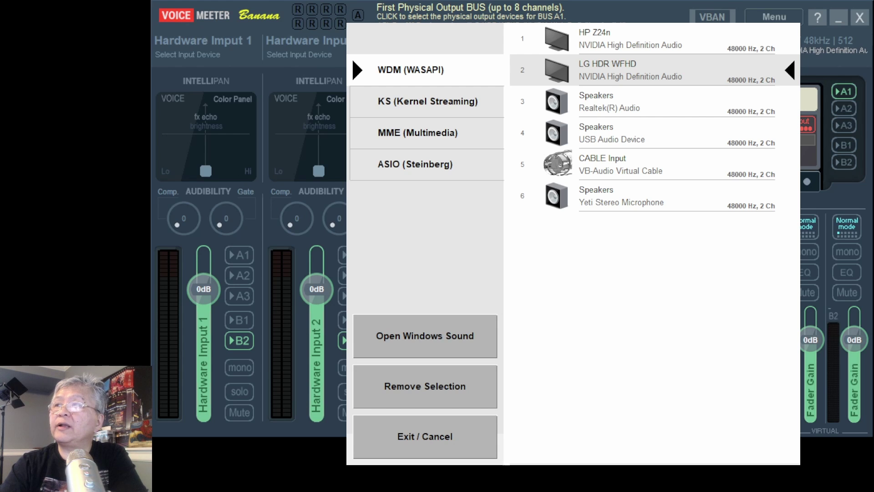
pyautogui.press('Escape')
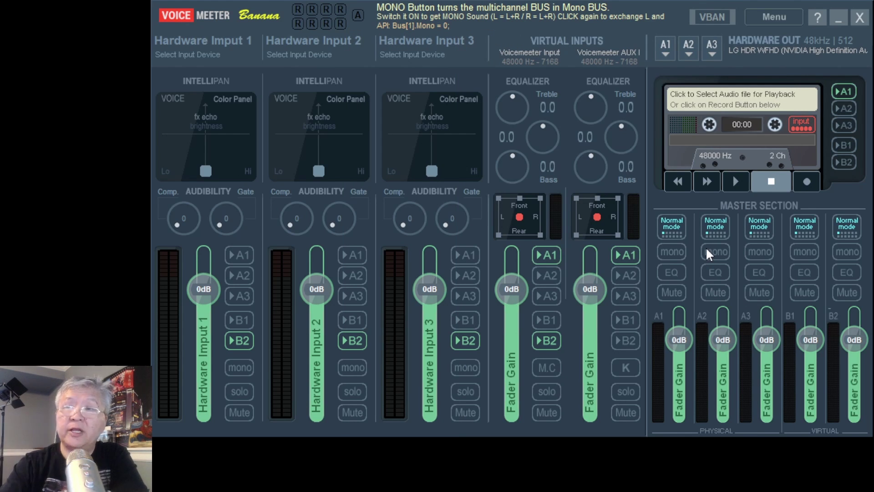
# Set Hardware Input 1 to Microphone (Yeti Stereo Microphone), briefly test it on A1, and verify the A1 device
pyautogui.click(192, 43)
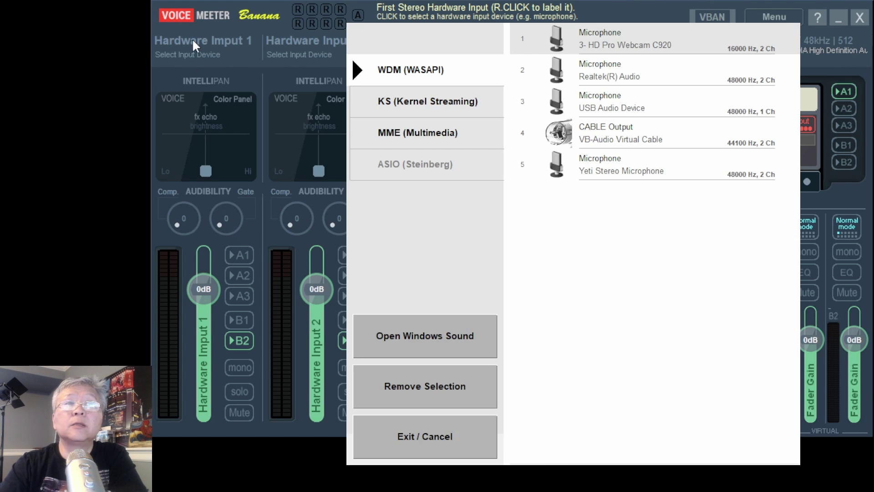
pyautogui.click(633, 175)
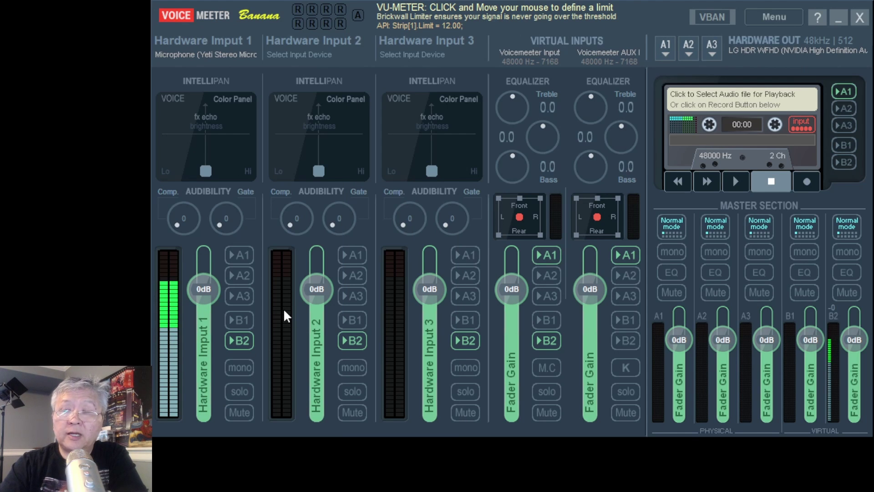
pyautogui.click(249, 254)
pyautogui.click(248, 255)
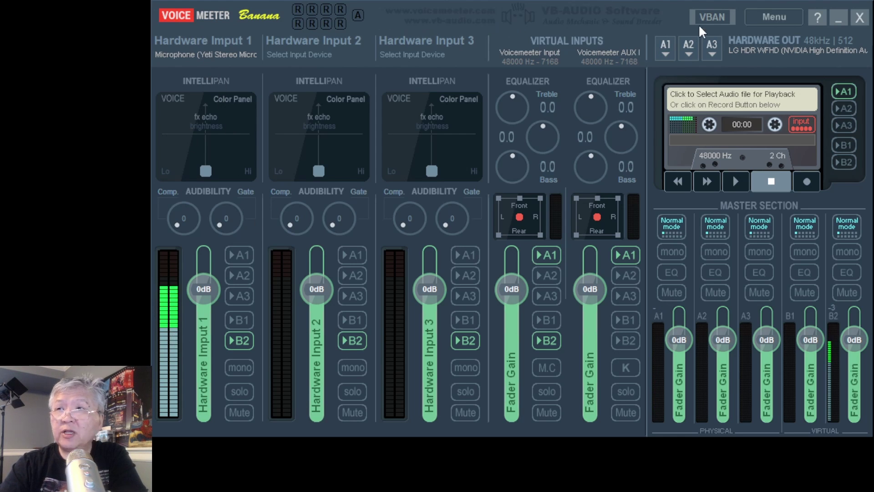
pyautogui.click(670, 48)
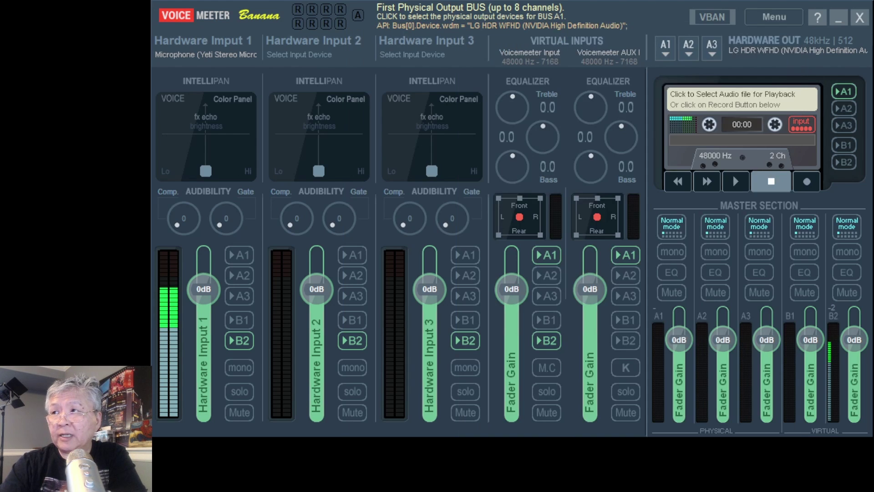
pyautogui.click(370, 291)
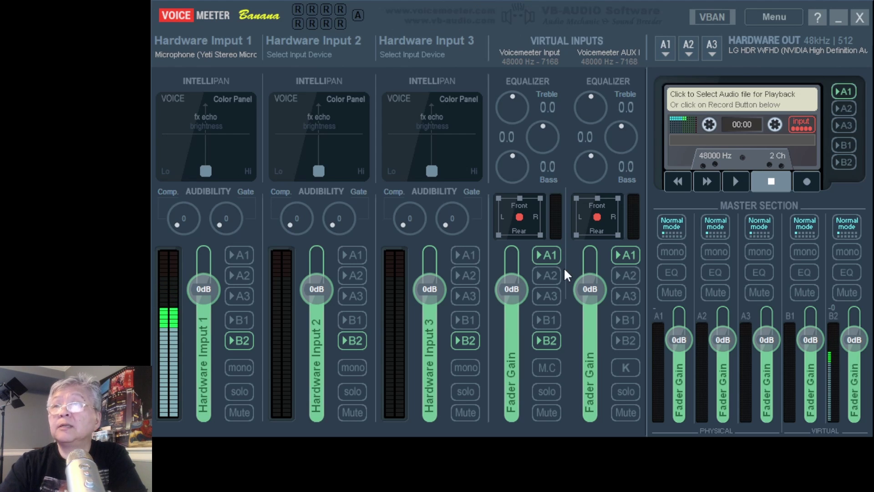
# Rename the Hardware Input 1 strip label to 'Yeti'
pyautogui.rightClick(169, 42)
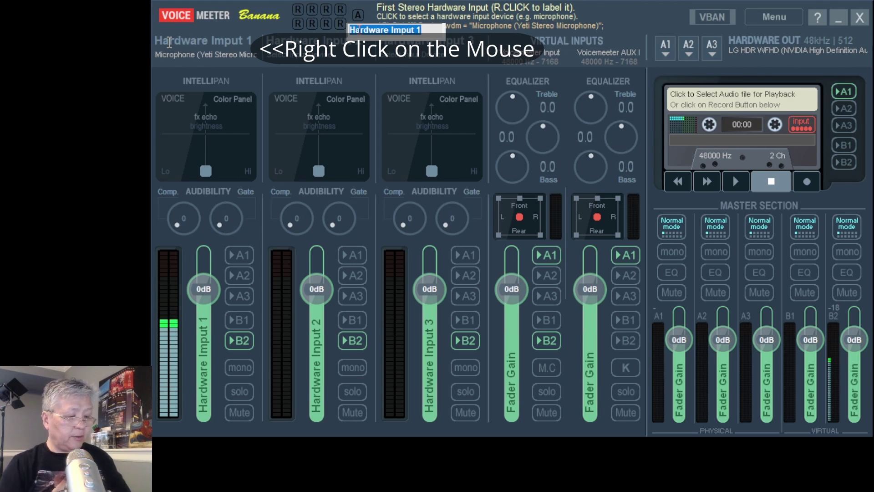
pyautogui.write('Ye')
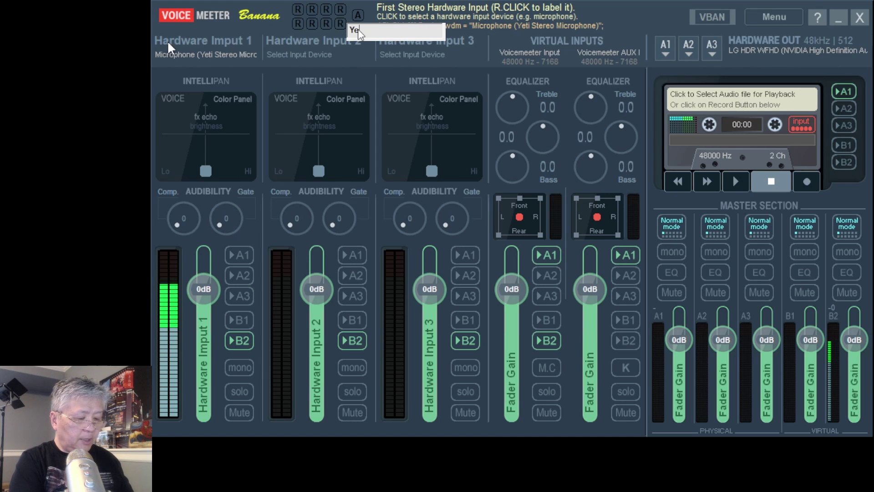
pyautogui.write('l')
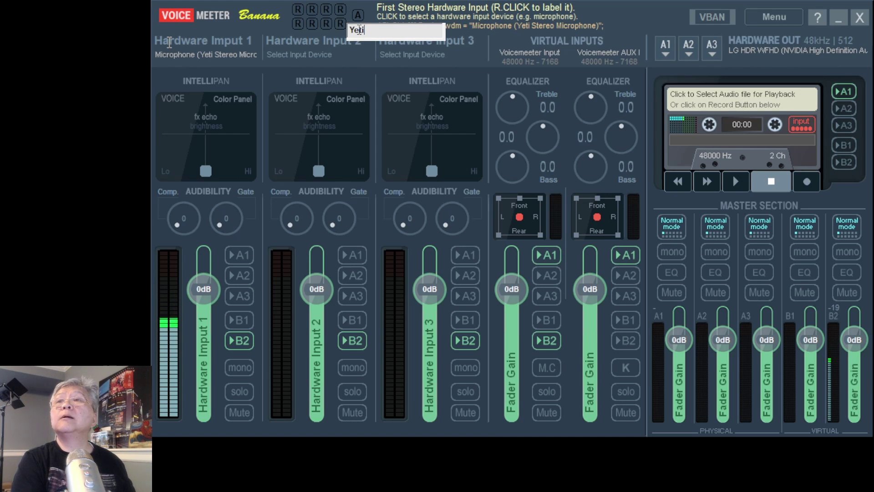
pyautogui.press('Return')
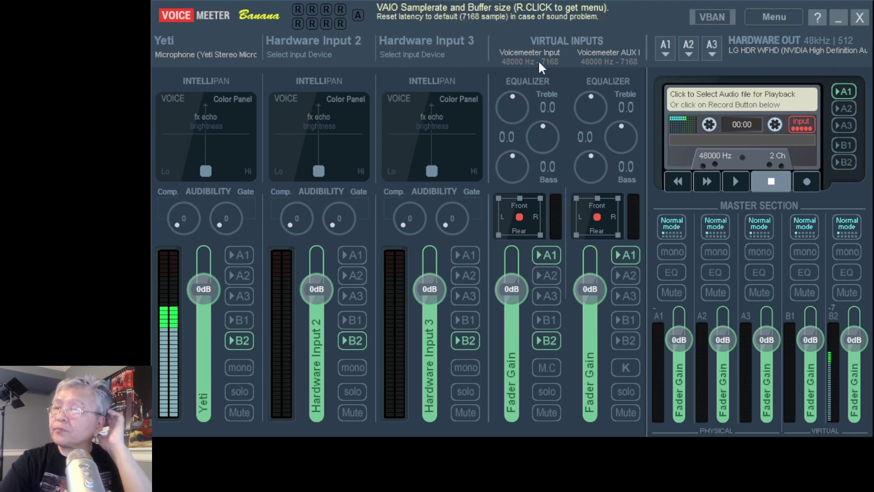
# Rename the Voicemeeter Input strip to 'Desktop' and keep it routed to A1 and B2
pyautogui.rightClick(504, 40)
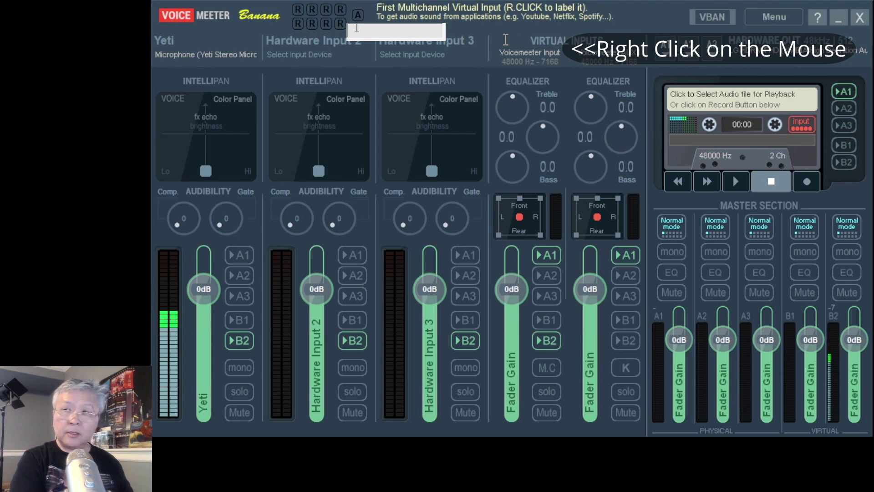
pyautogui.write('D')
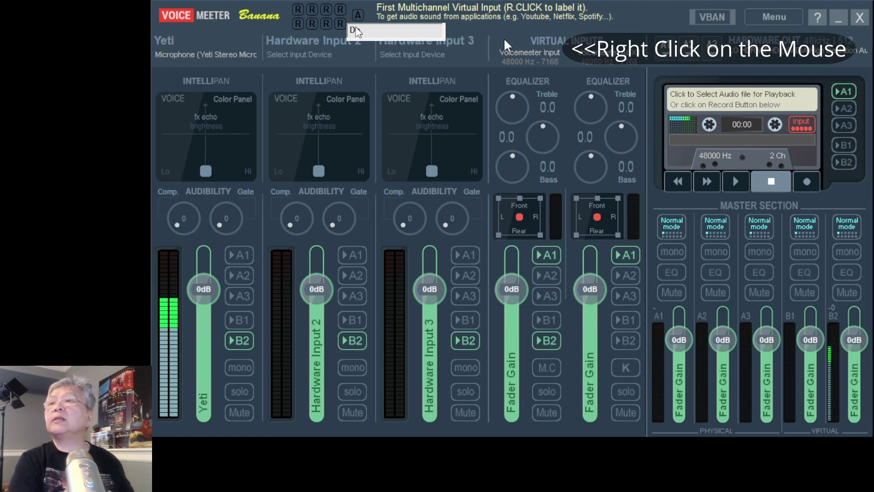
pyautogui.write('es')
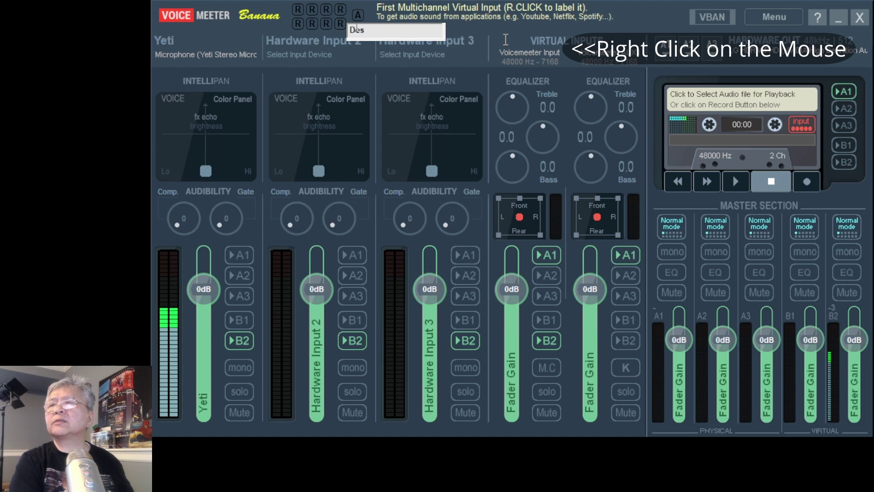
pyautogui.write('ktop')
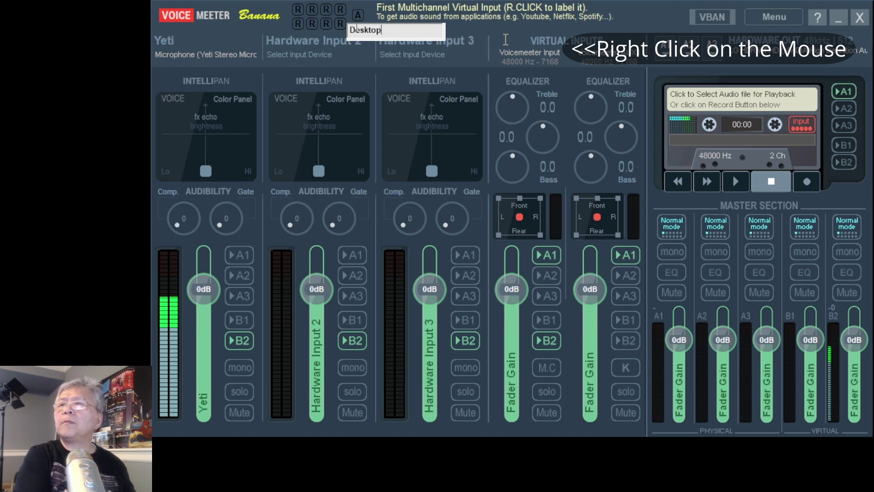
pyautogui.press('Return')
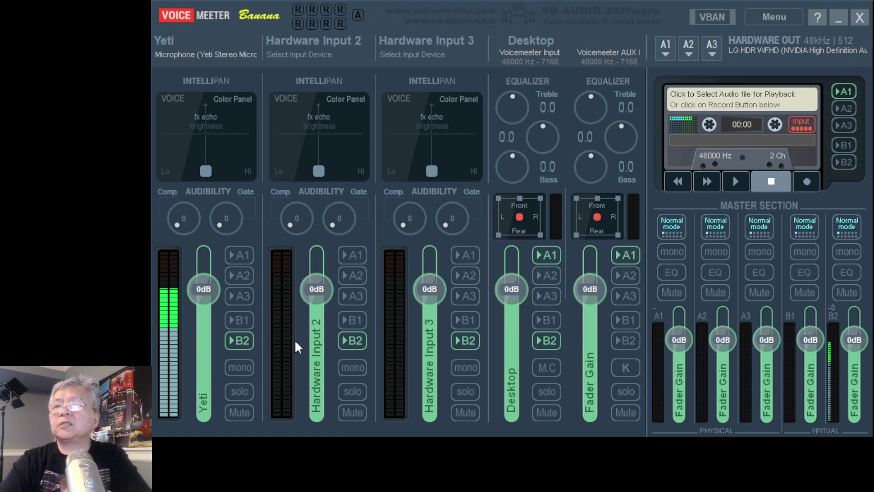
pyautogui.click(545, 344)
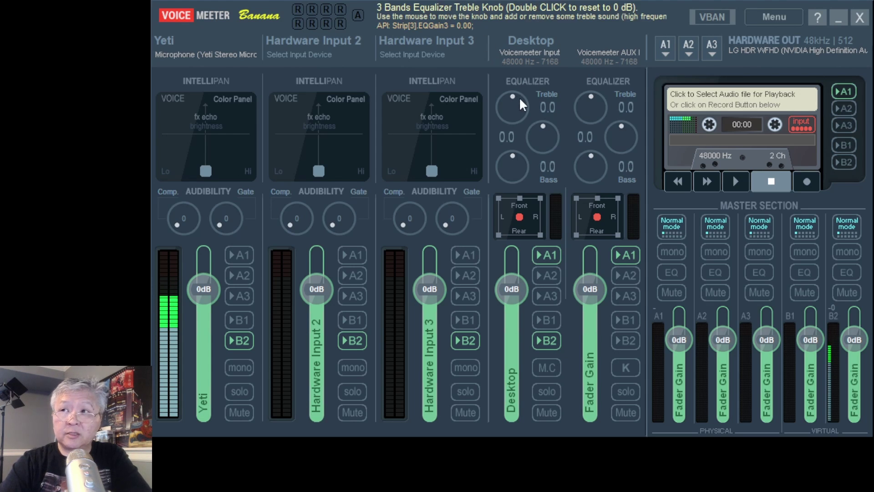
pyautogui.click(547, 341)
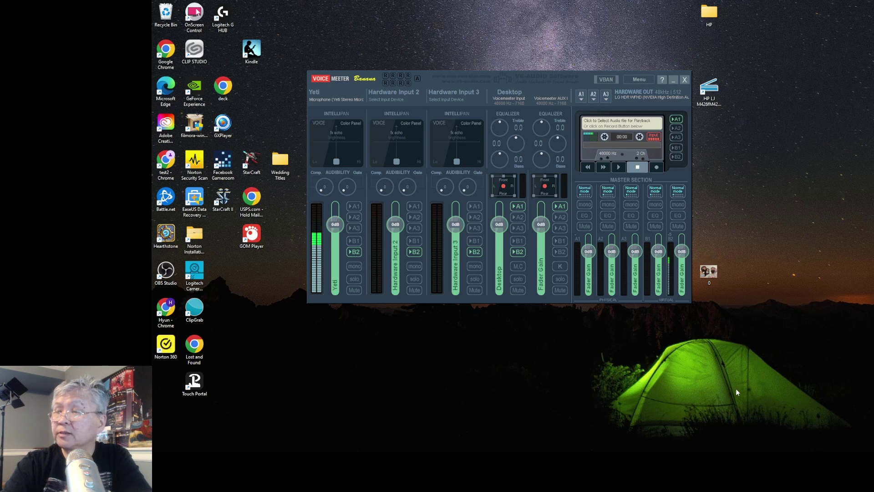
# Bring up the Windows taskbar to reach the speaker tray icon
pyautogui.moveTo(787, 454)
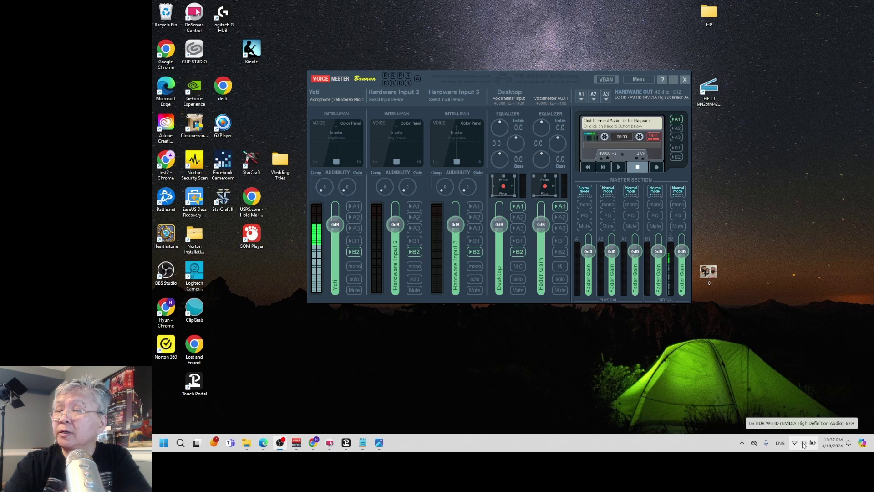
# Open Windows Sound settings from the speaker tray icon and scroll down to More sound settings
pyautogui.rightClick(806, 445)
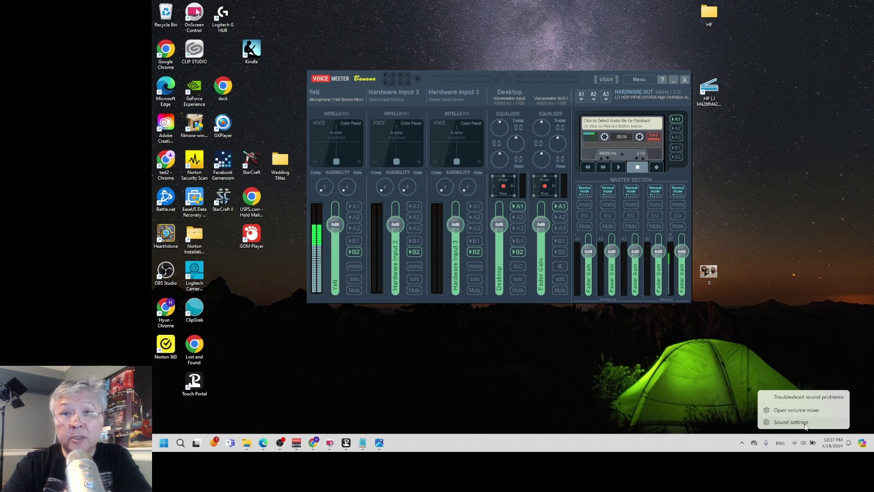
pyautogui.click(791, 422)
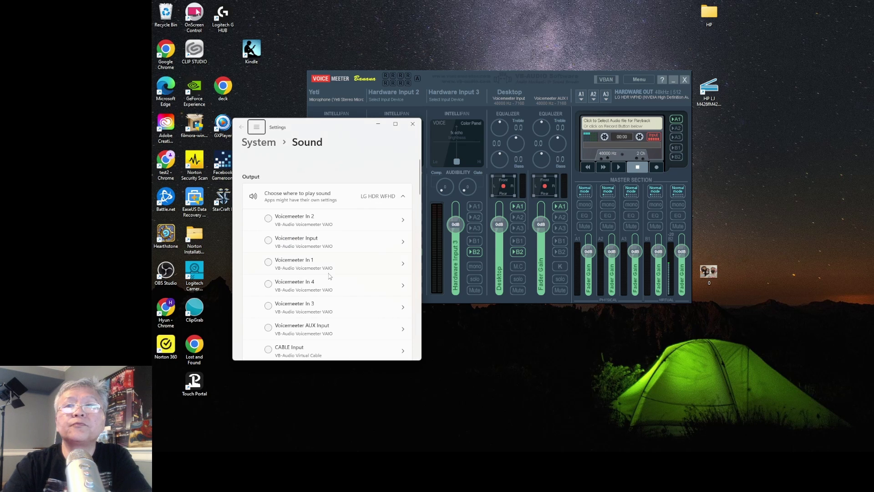
pyautogui.scroll(-8, 337, 273)
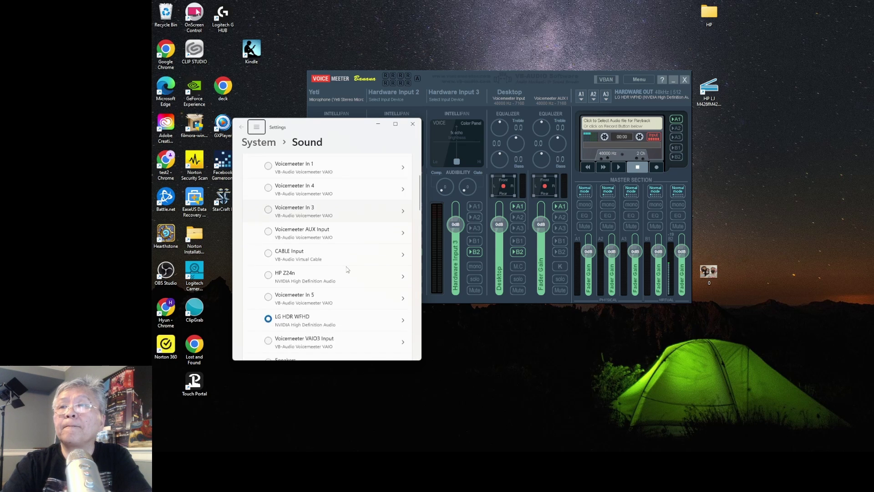
pyautogui.scroll(-10, 347, 270)
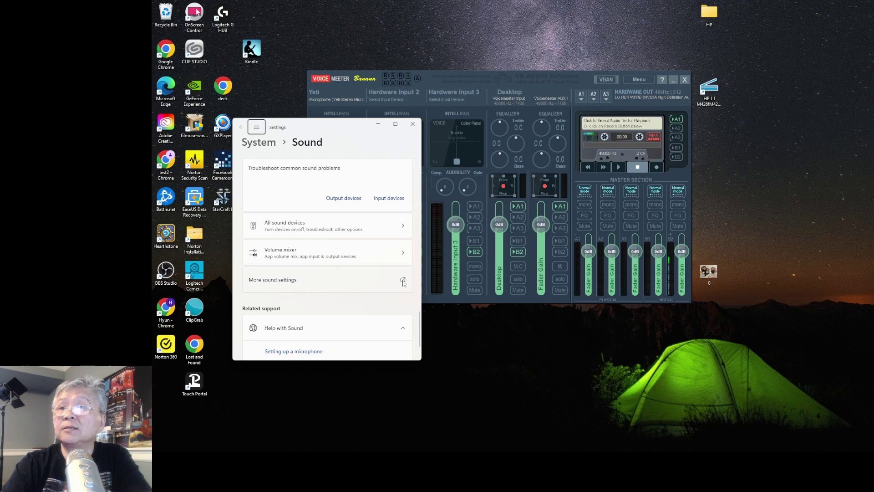
# In the classic Sound control panel, make Voicemeeter Input the default playback device
pyautogui.click(403, 281)
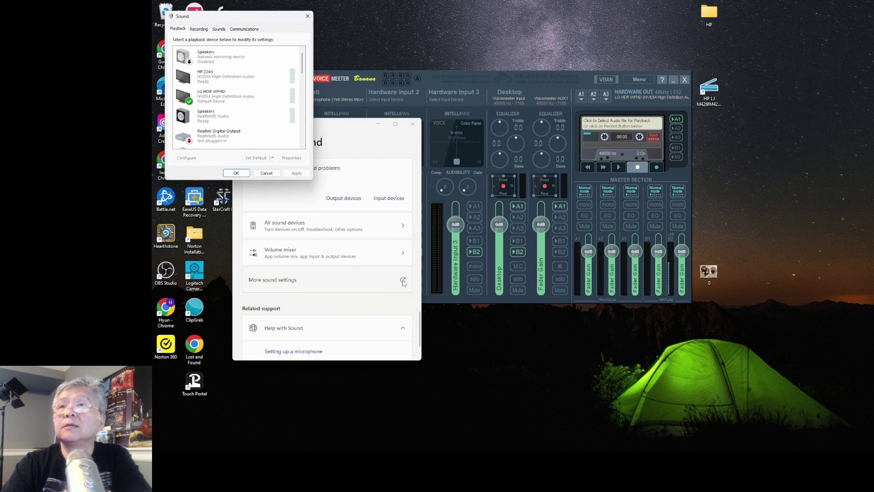
pyautogui.moveTo(223, 20); pyautogui.dragTo(268, 77)
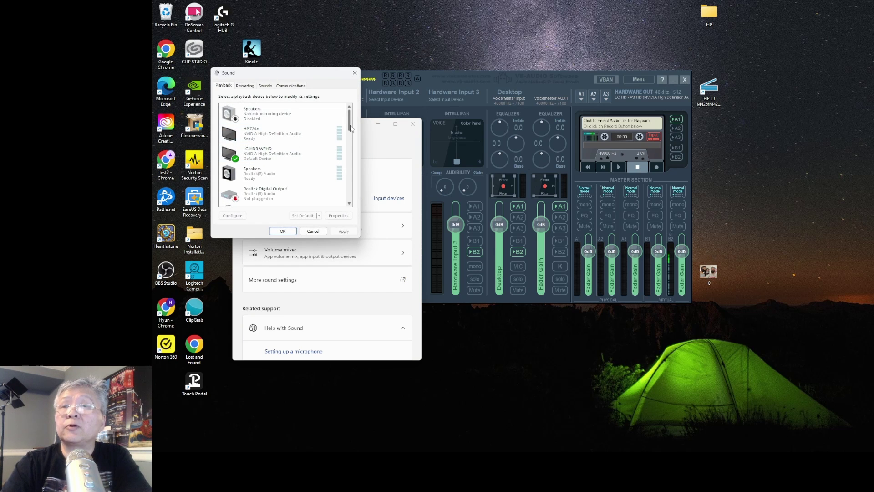
pyautogui.moveTo(350, 129); pyautogui.dragTo(355, 197)
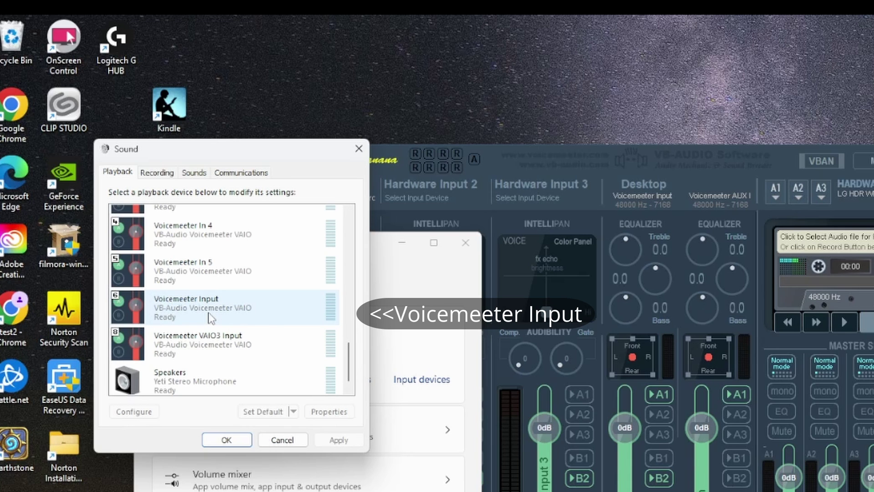
pyautogui.click(209, 317)
pyautogui.click(266, 411)
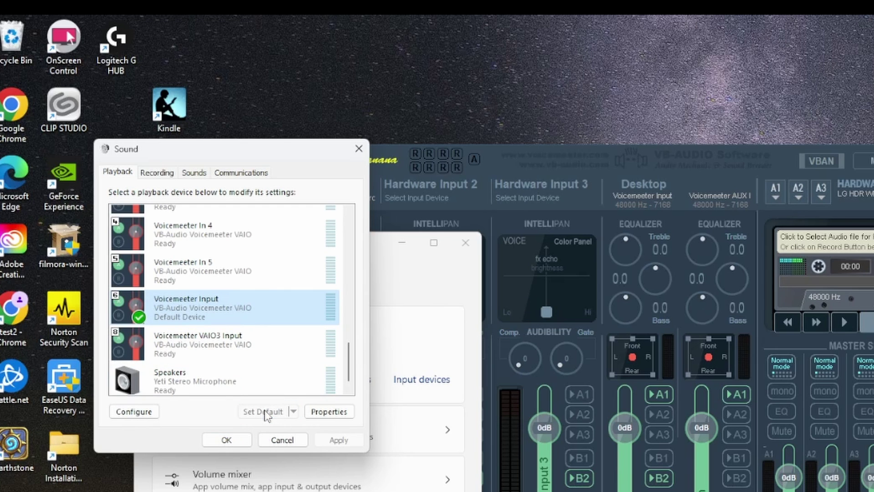
# Make Voicemeeter Out B2 the default recording device instead of the Yeti, then close the panel
pyautogui.click(156, 174)
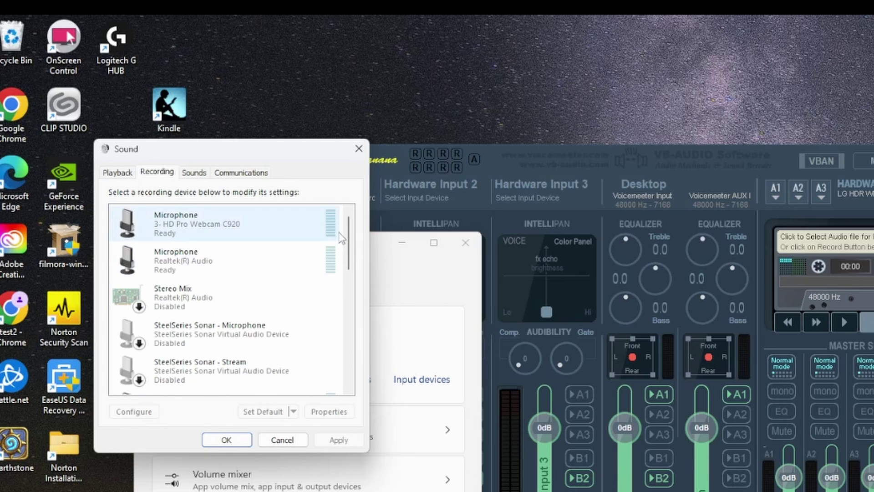
pyautogui.moveTo(349, 239); pyautogui.dragTo(356, 352)
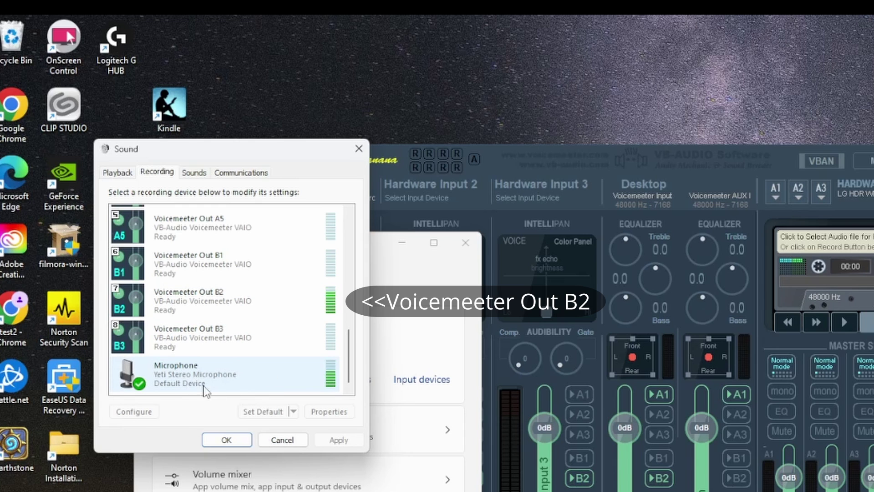
pyautogui.click(188, 313)
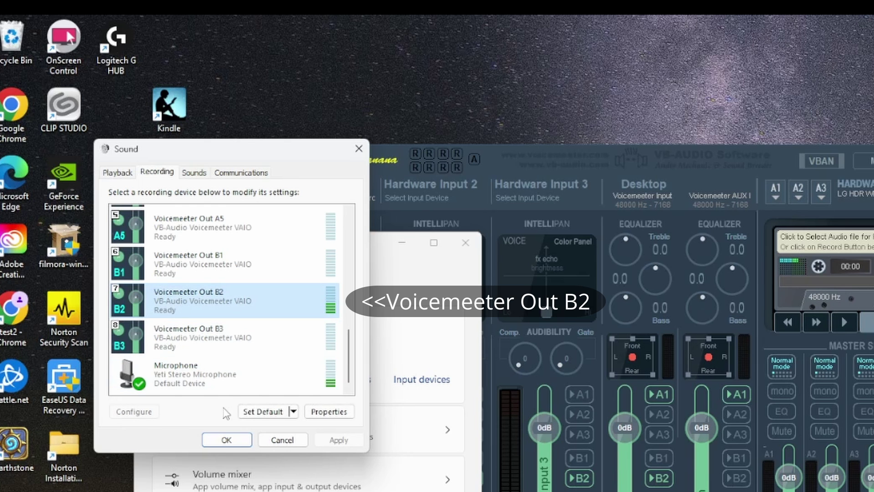
pyautogui.click(263, 413)
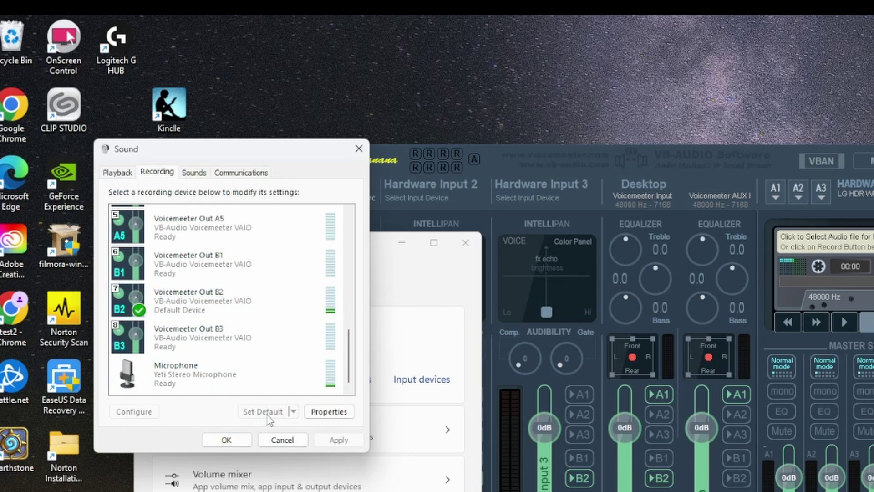
pyautogui.click(236, 339)
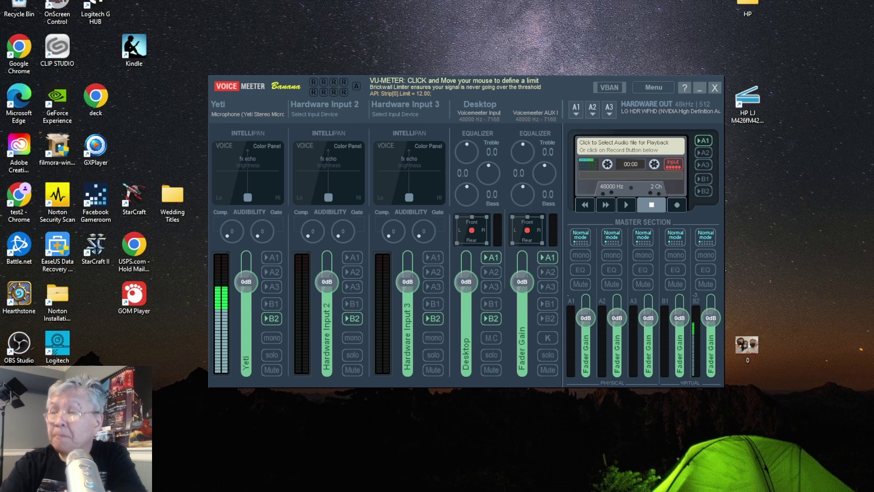
# Restart Voicemeeter's audio engine twice from the Menu
pyautogui.click(657, 87)
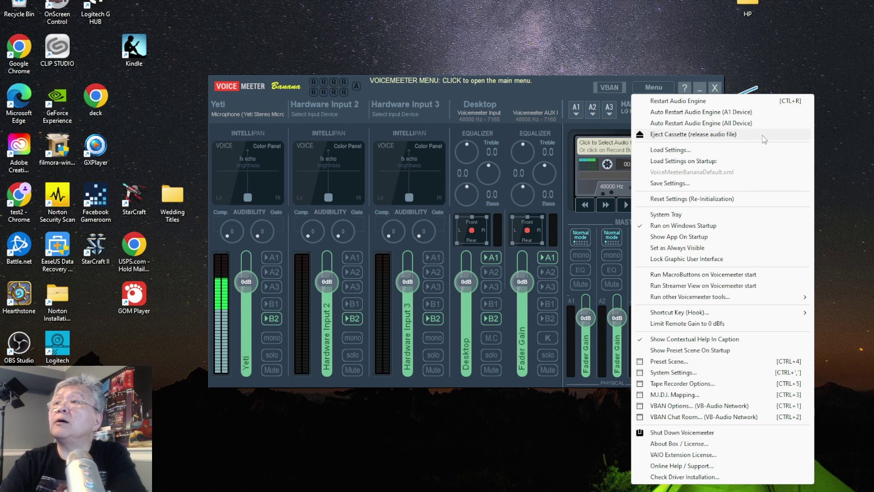
pyautogui.click(688, 101)
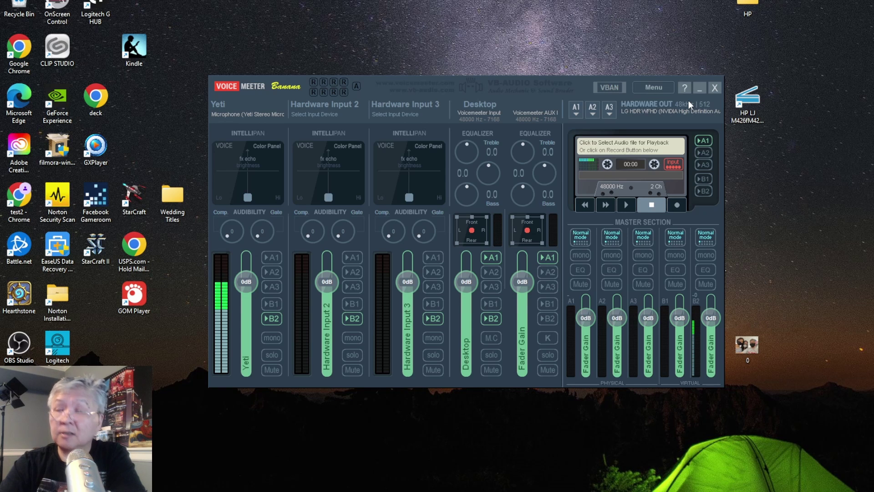
pyautogui.click(660, 89)
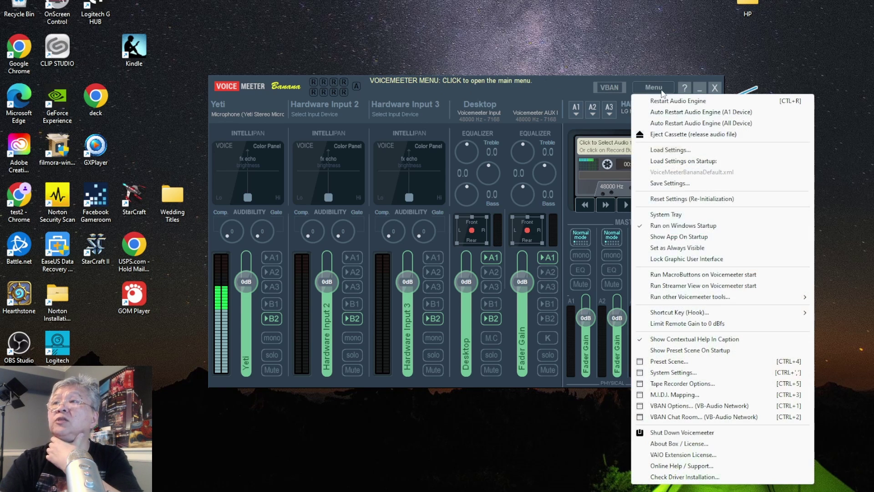
pyautogui.click(672, 101)
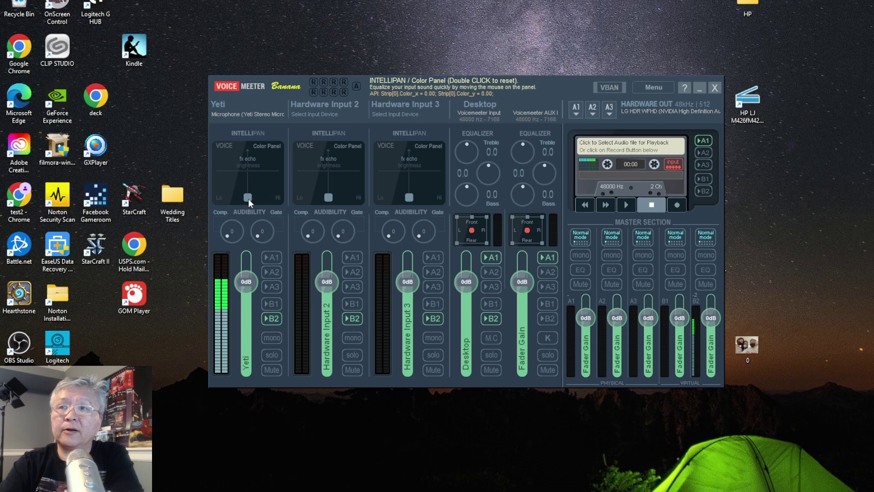
# Move the Yeti Intellipan voice handle up to mid-panel (Color_x 0.02, Color_y 0.57)
pyautogui.moveTo(249, 199); pyautogui.dragTo(252, 181)
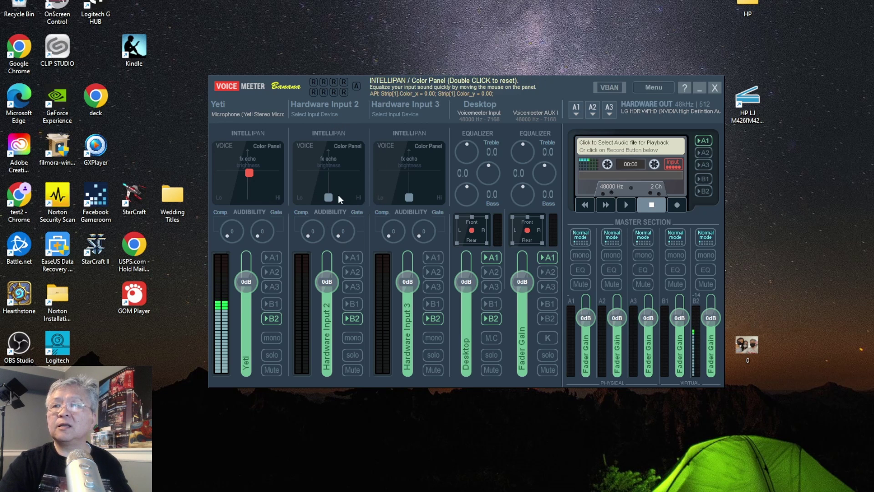
# Assign the HD Pro Webcam C920 microphone to Hardware Input 2 and mute it
pyautogui.click(331, 110)
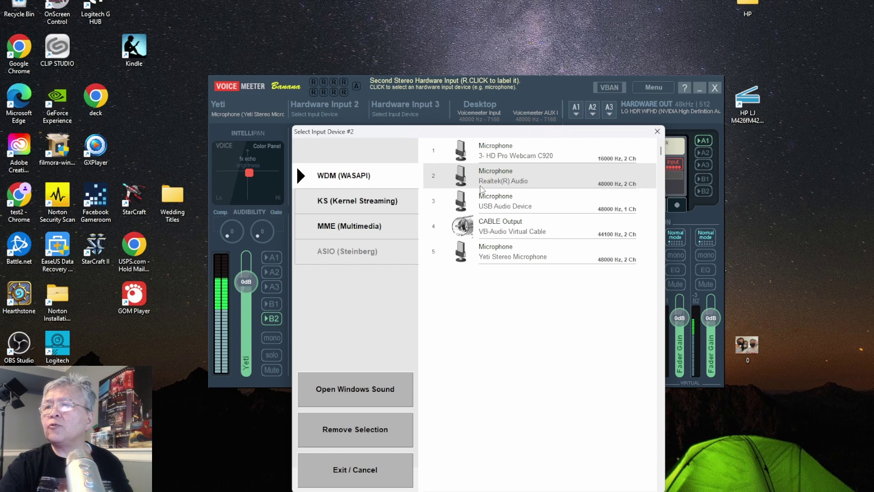
pyautogui.click(559, 160)
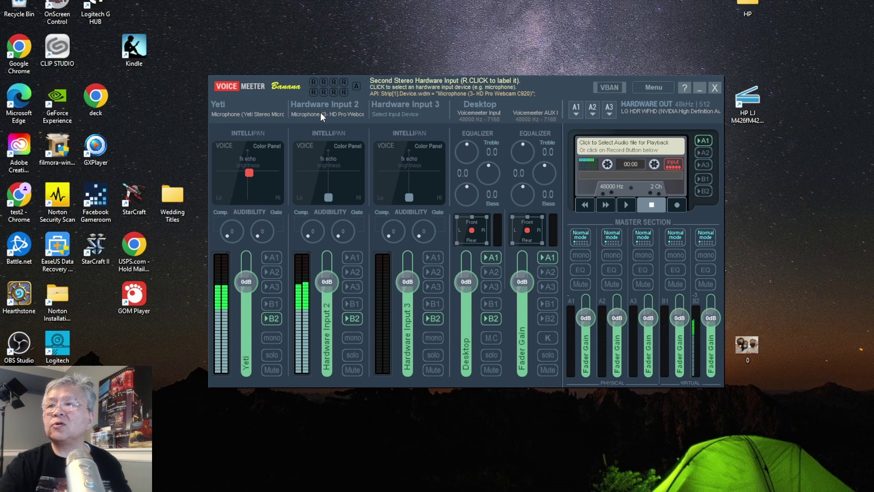
pyautogui.click(350, 369)
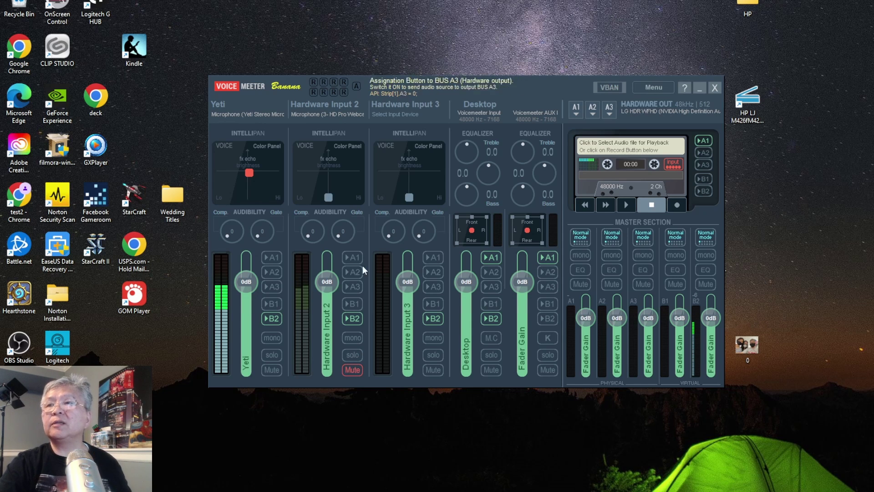
# Rename the second hardware input strip to 'C920'
pyautogui.click(316, 106)
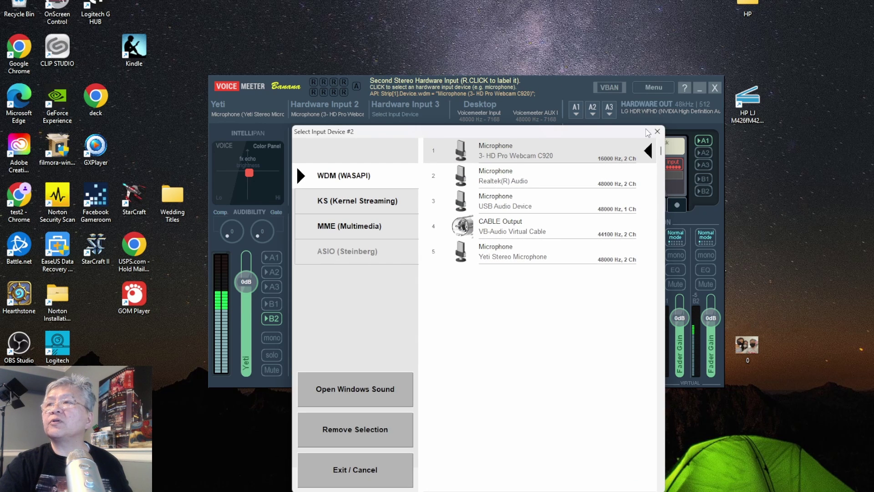
pyautogui.click(658, 132)
pyautogui.rightClick(333, 105)
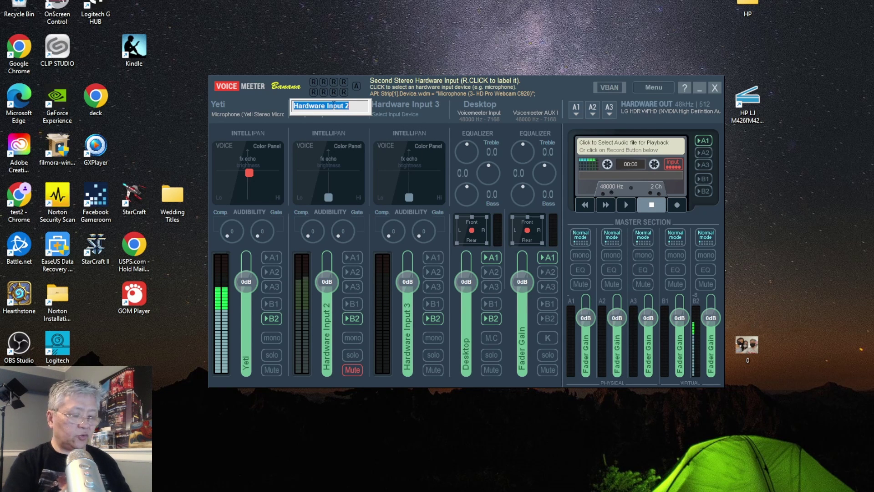
pyautogui.write('C920')
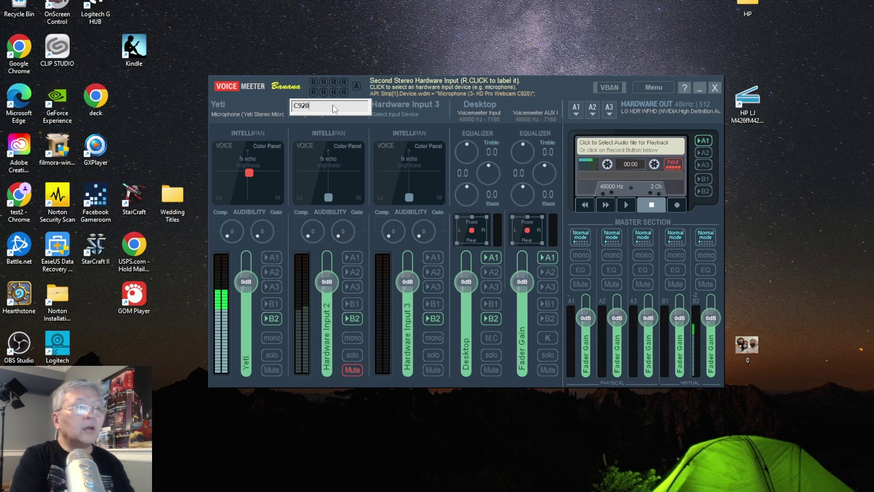
pyautogui.press('Return')
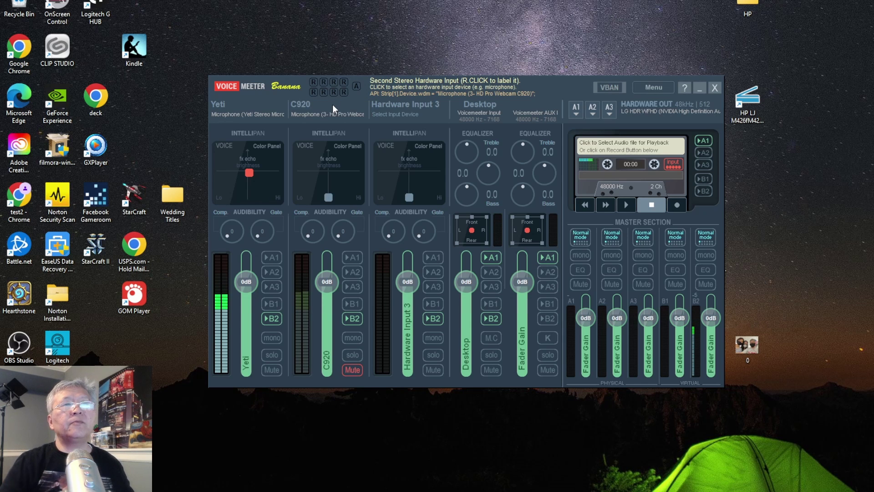
# Assign the WDM USB Audio Device microphone to Hardware Input 3 and mute it
pyautogui.click(410, 105)
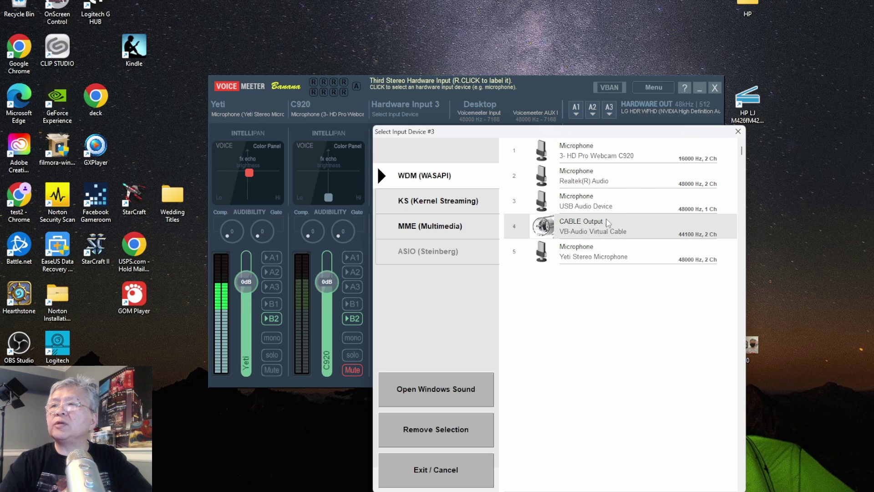
pyautogui.click(604, 204)
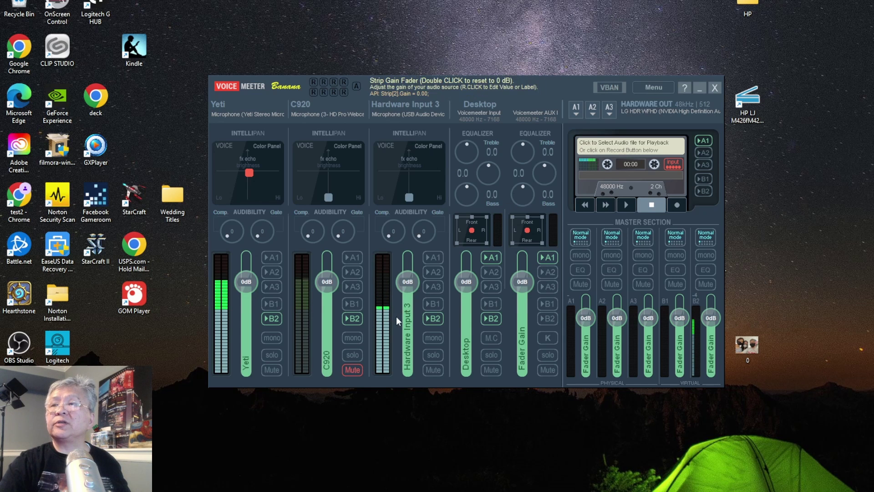
pyautogui.click(430, 370)
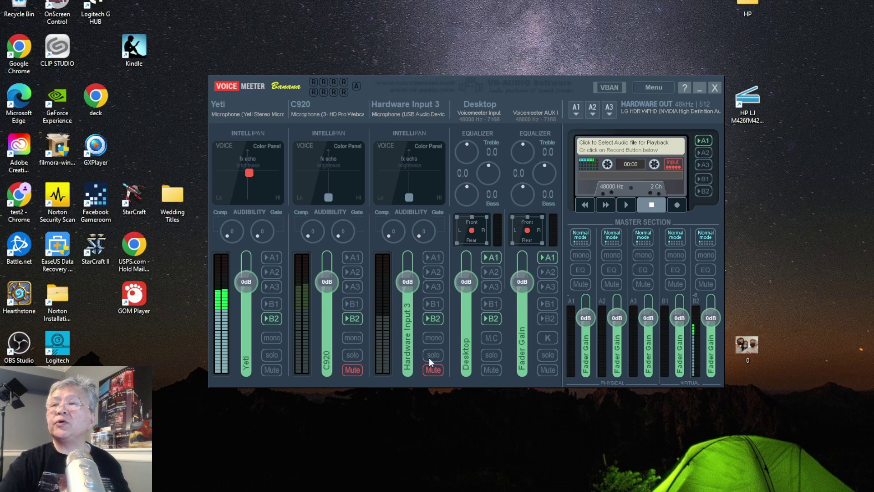
# Rename the third hardware input strip to 'USB MIC'
pyautogui.rightClick(395, 105)
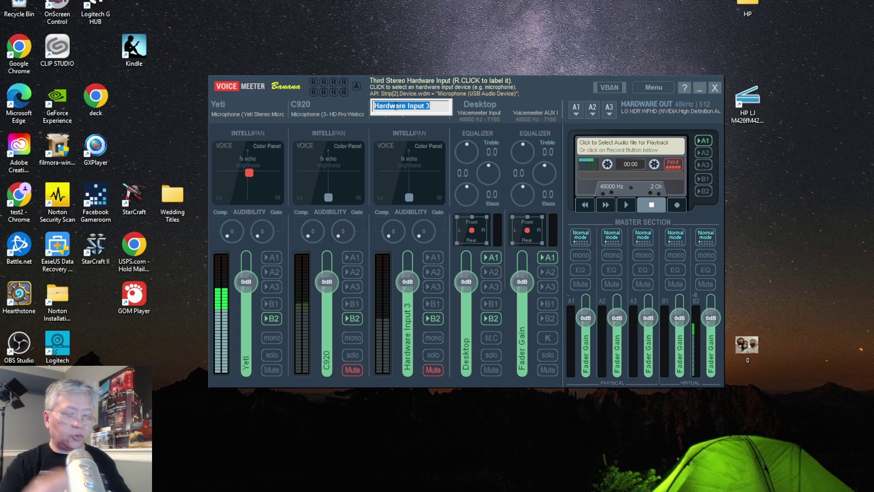
pyautogui.write('U')
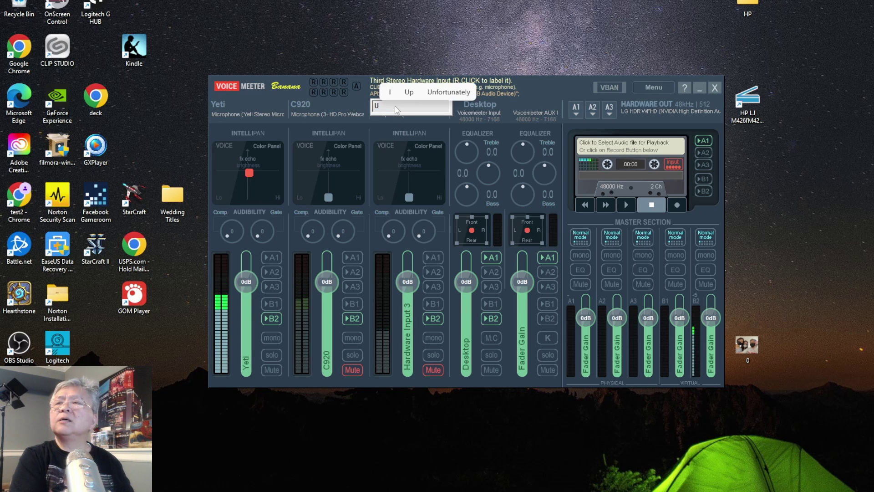
pyautogui.write('SB MI')
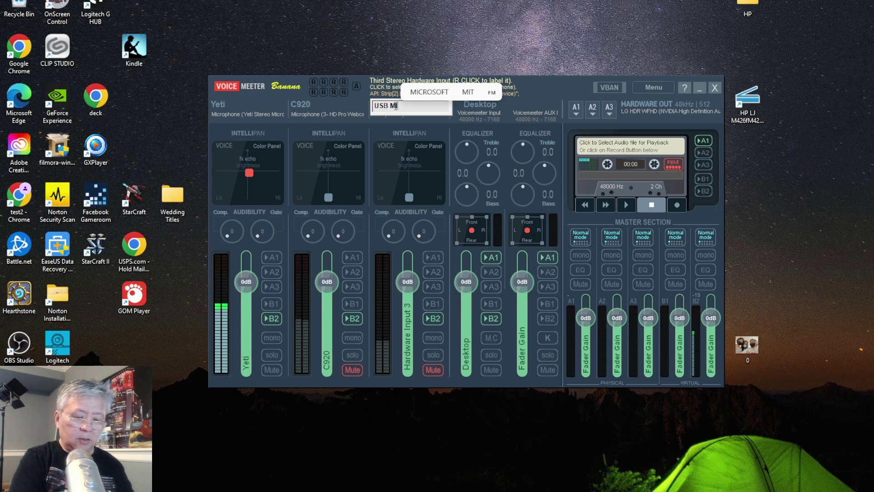
pyautogui.write('C')
pyautogui.press('Return')
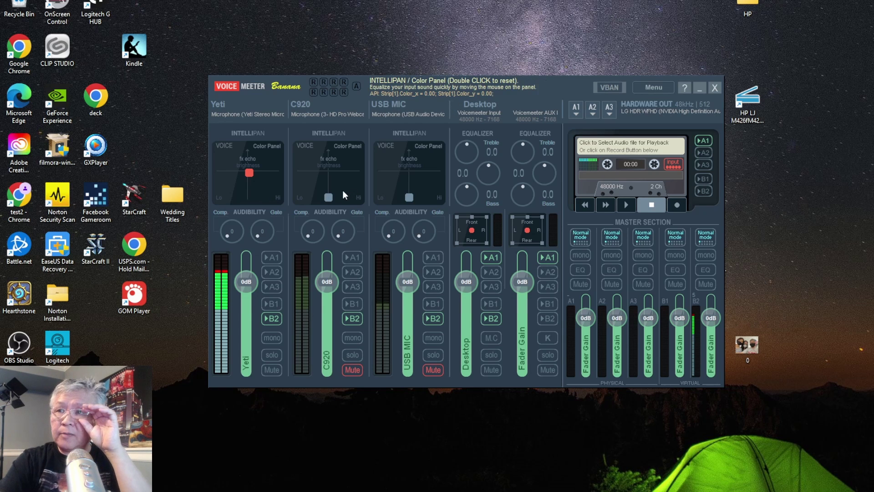
# Raise the C920 and USB MIC Intellipan voice points to the Yeti's centred position
pyautogui.moveTo(332, 194); pyautogui.dragTo(331, 173)
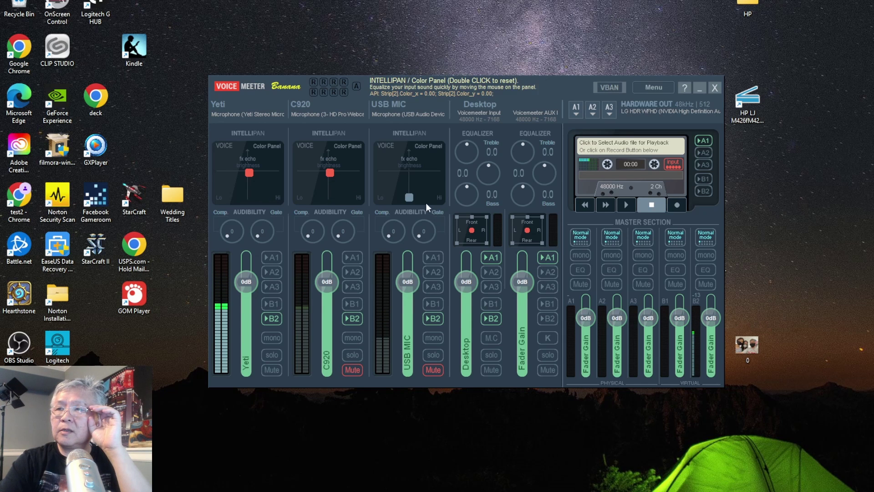
pyautogui.moveTo(411, 199); pyautogui.dragTo(411, 174)
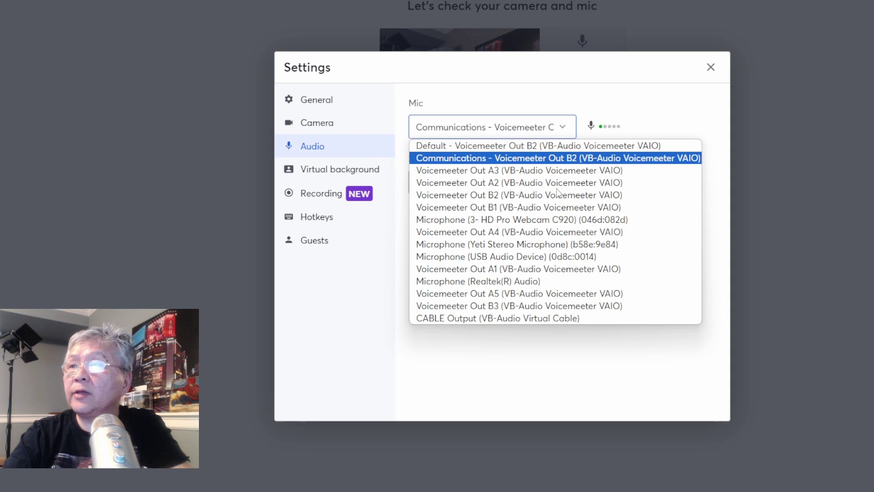
# Open StreamYard's Speaker dropdown to choose Communications - Voicemeeter Input
pyautogui.click(492, 182)
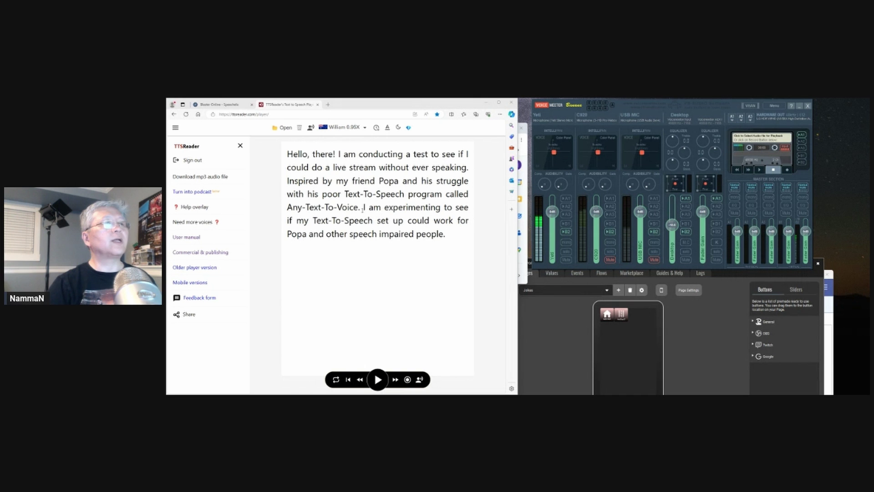
# Start TTSReader reading the live-streaming test passage aloud on stream
pyautogui.click(373, 383)
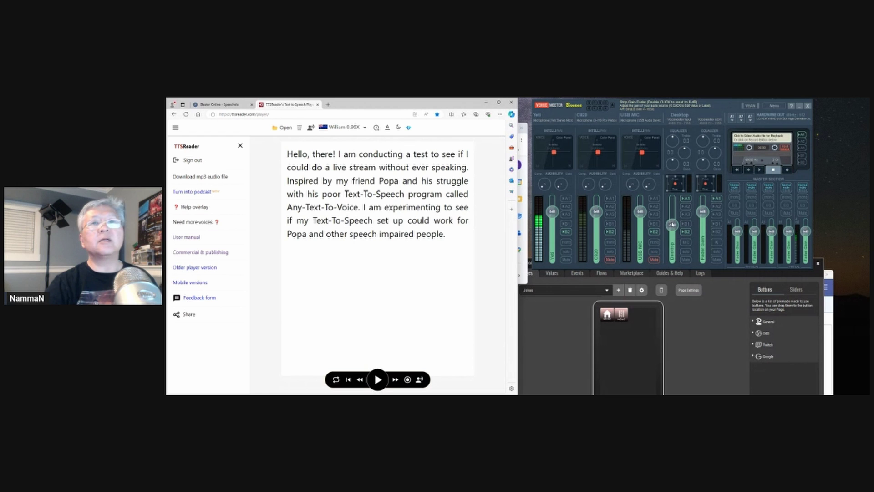
# Nudge the Desktop fader up slightly and replay the TTSReader test passage
pyautogui.moveTo(672, 225); pyautogui.dragTo(672, 212)
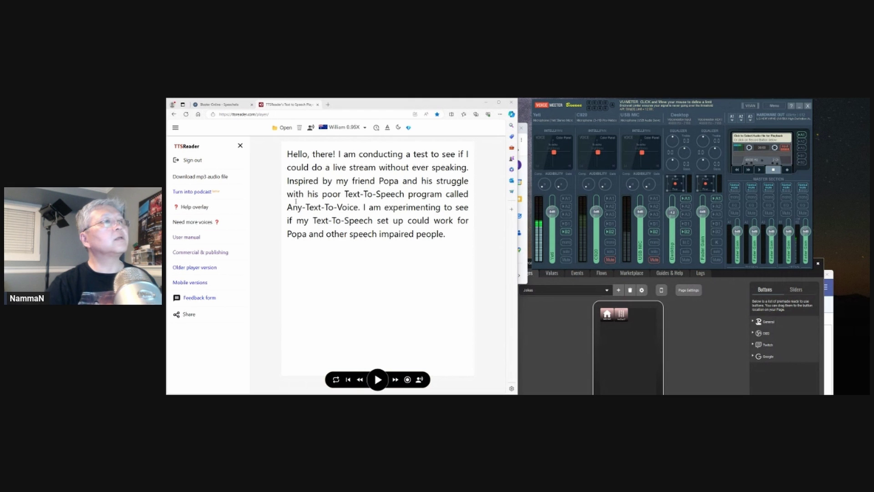
pyautogui.click(378, 379)
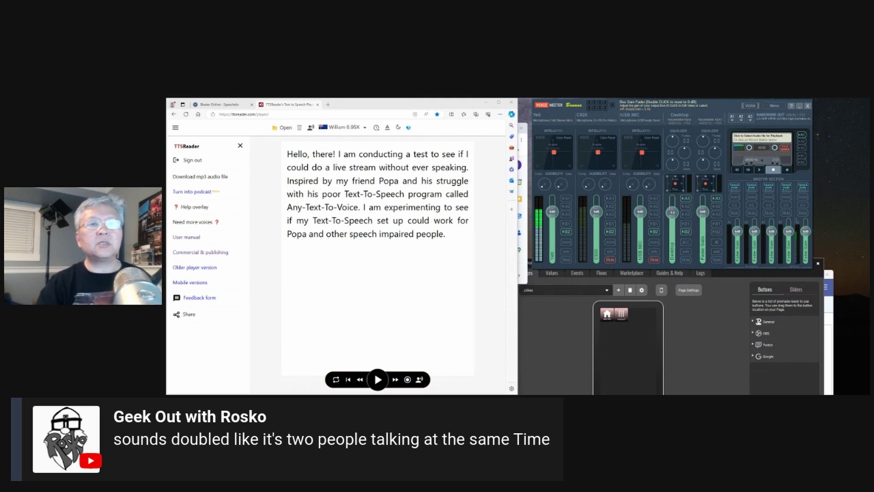
# Switch the browser to the Blaster Online tab with the Cameron audio preview
pyautogui.hotkey('ctrl', '1')
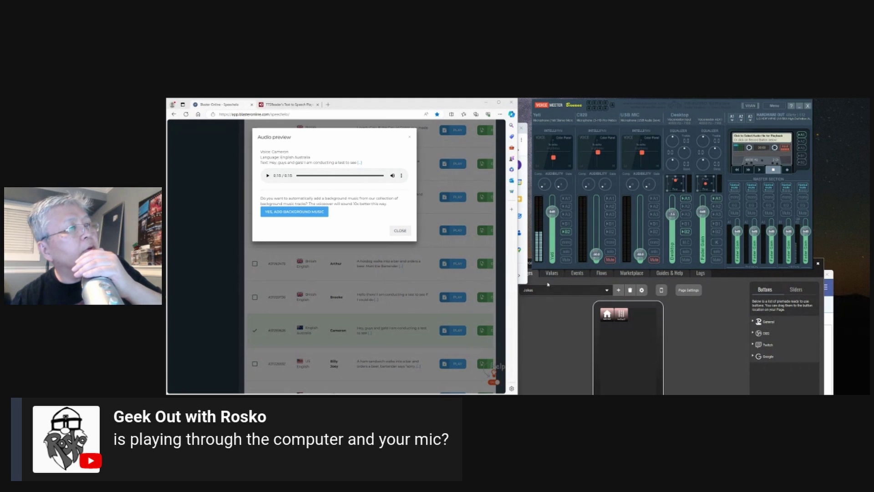
# Replay Blaster's 15-second Cameron voice preview
pyautogui.click(268, 175)
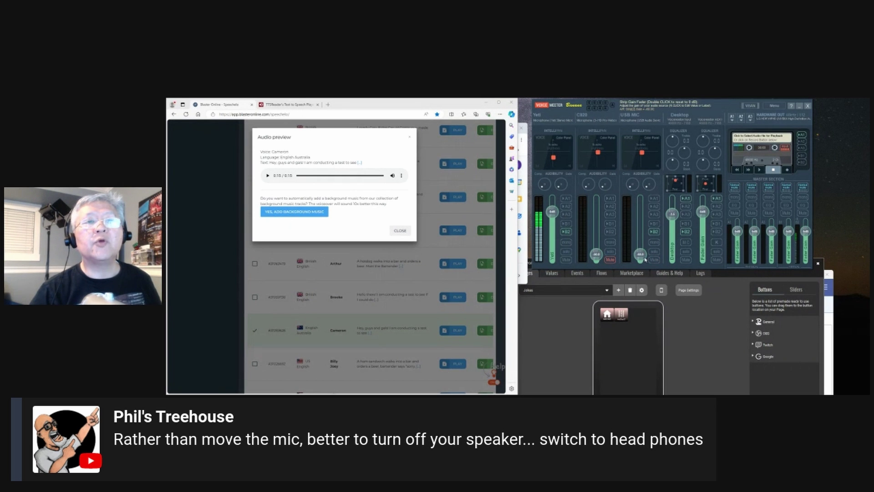
# Set USB MIC to about -8 dB, drop and mute Yeti, and route A1 to Speakers (USB Audio Device)
pyautogui.moveTo(644, 259); pyautogui.dragTo(643, 218)
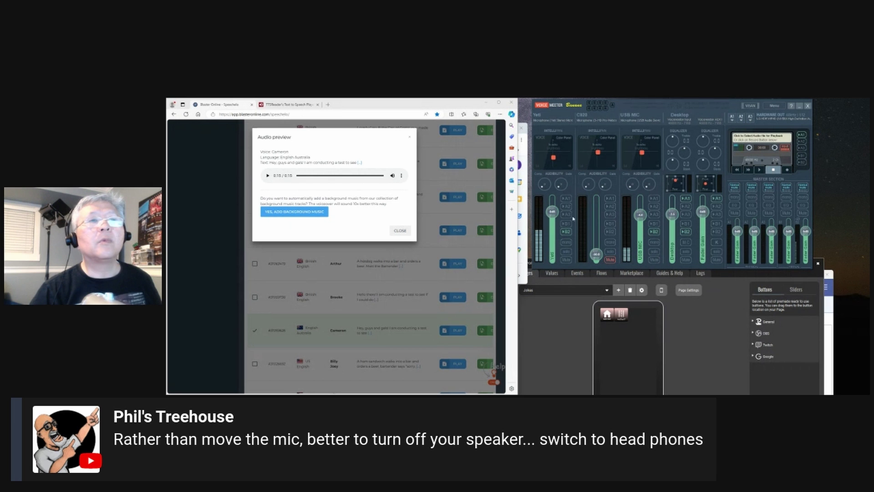
pyautogui.moveTo(552, 212); pyautogui.dragTo(553, 261)
pyautogui.click(566, 259)
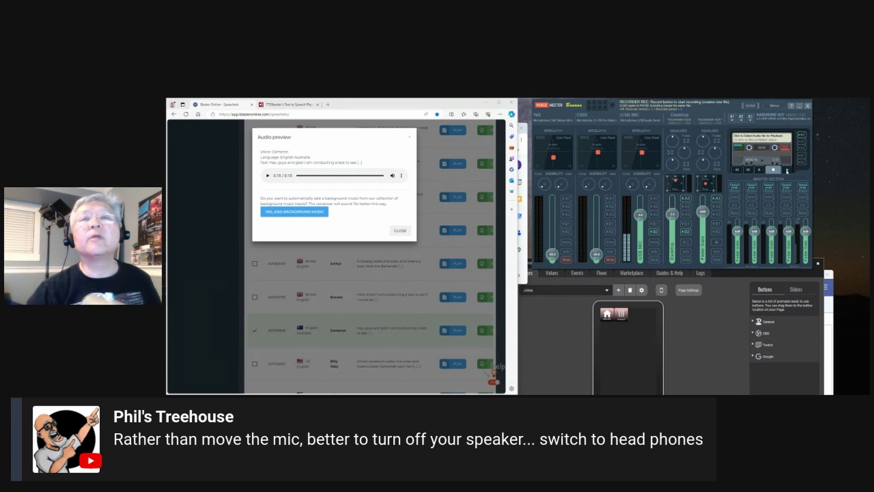
pyautogui.click(732, 118)
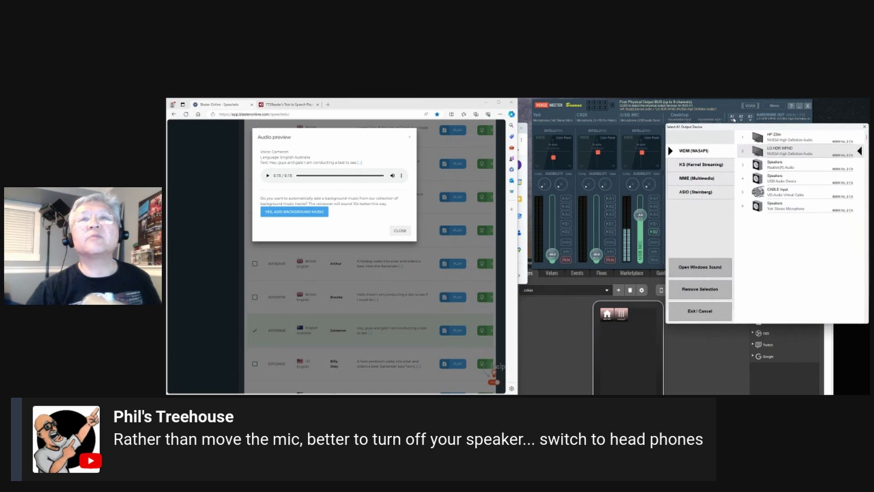
pyautogui.click(831, 179)
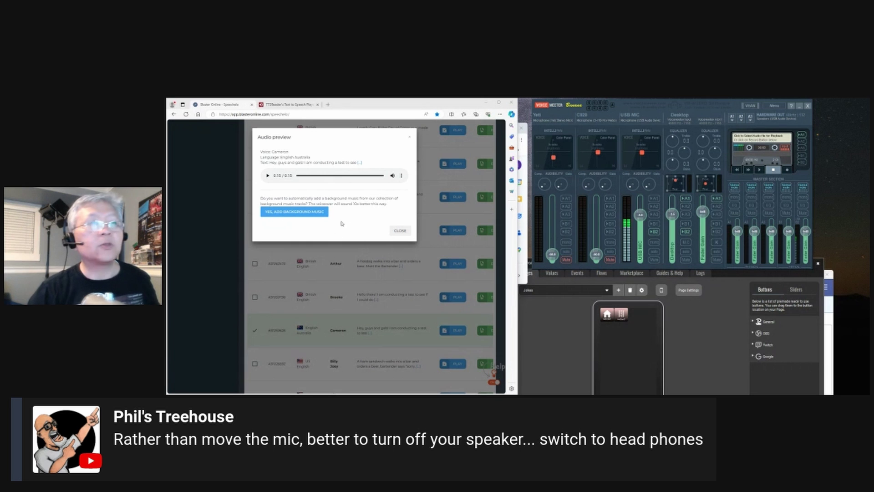
# Play the 15-second Cameron voice preview in Blaster's Audio preview player
pyautogui.click(267, 176)
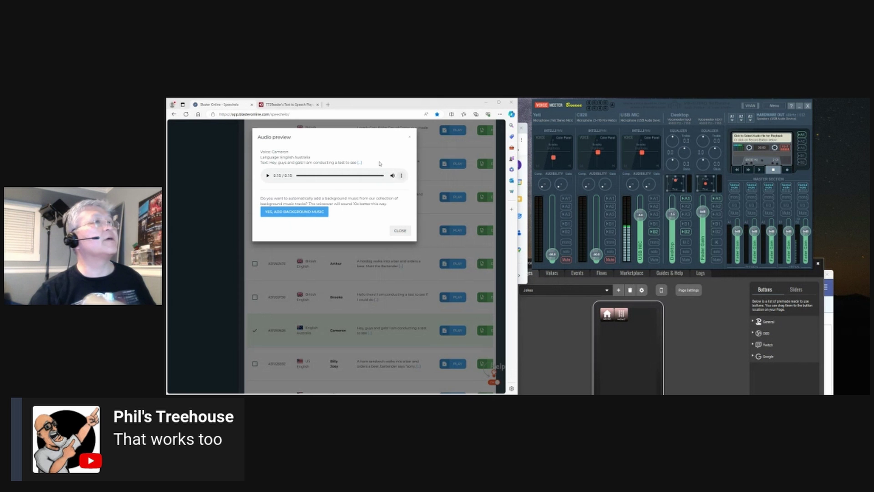
# Return to the TTSReader tab and play the live-stream test paragraph aloud
pyautogui.click(289, 105)
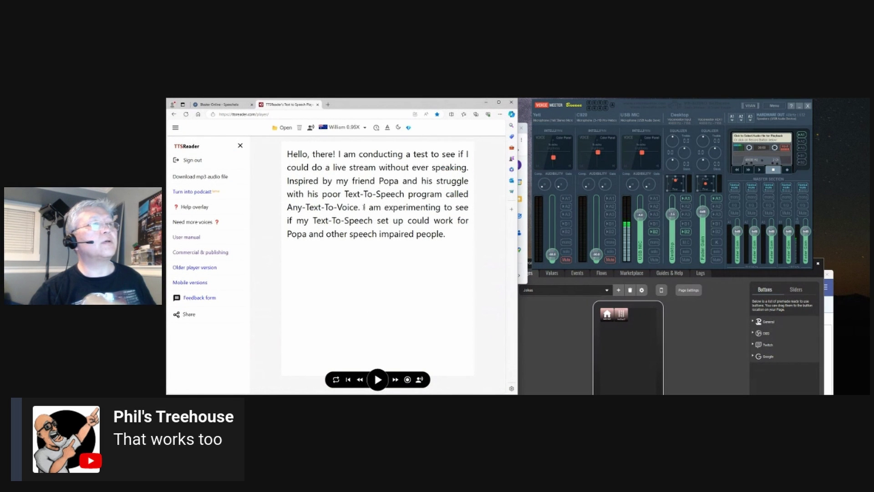
pyautogui.click(377, 380)
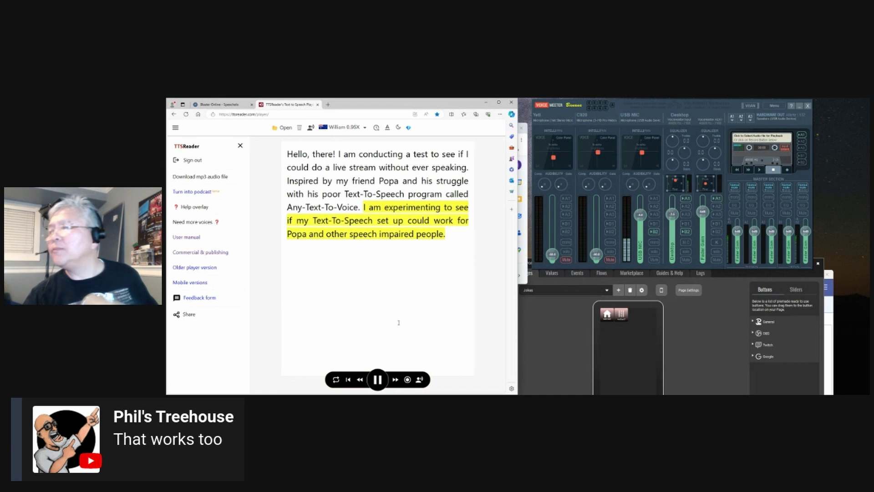